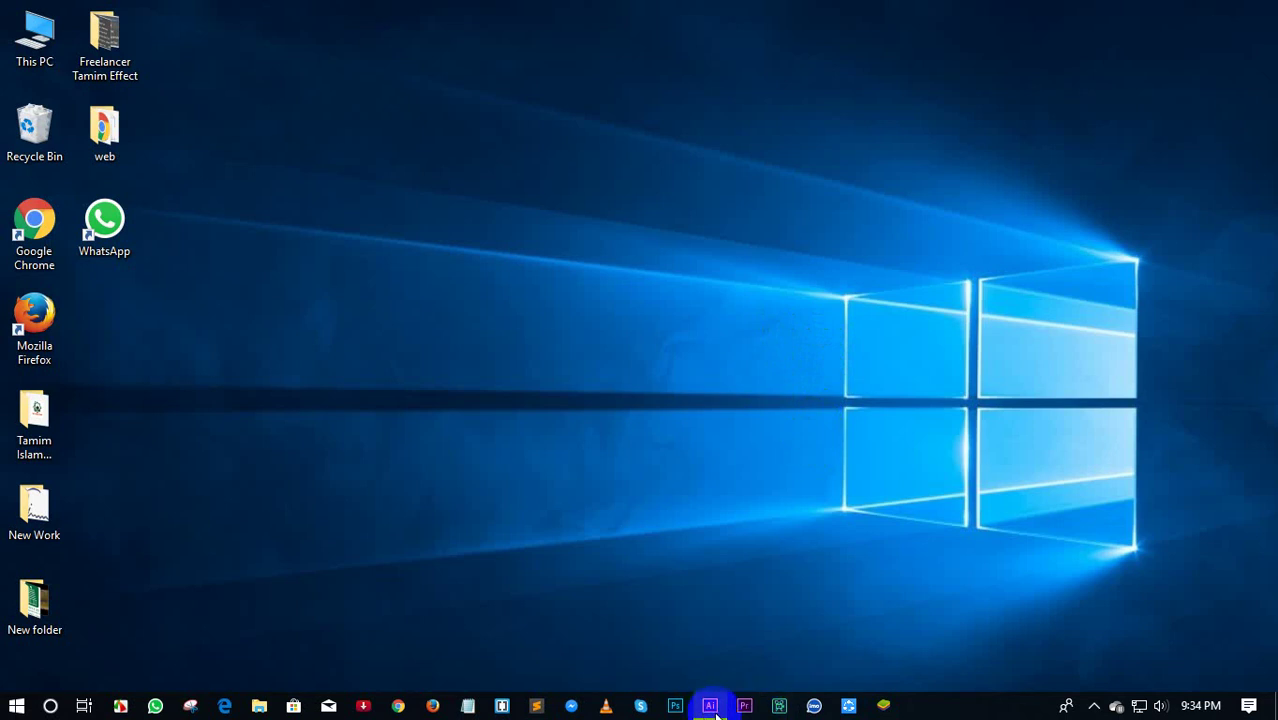
Dismiss the artboard shortcut menu and reveal the Paintbrush/Blob Brush tool choices
mouse_move(709, 705)
click(694, 670)
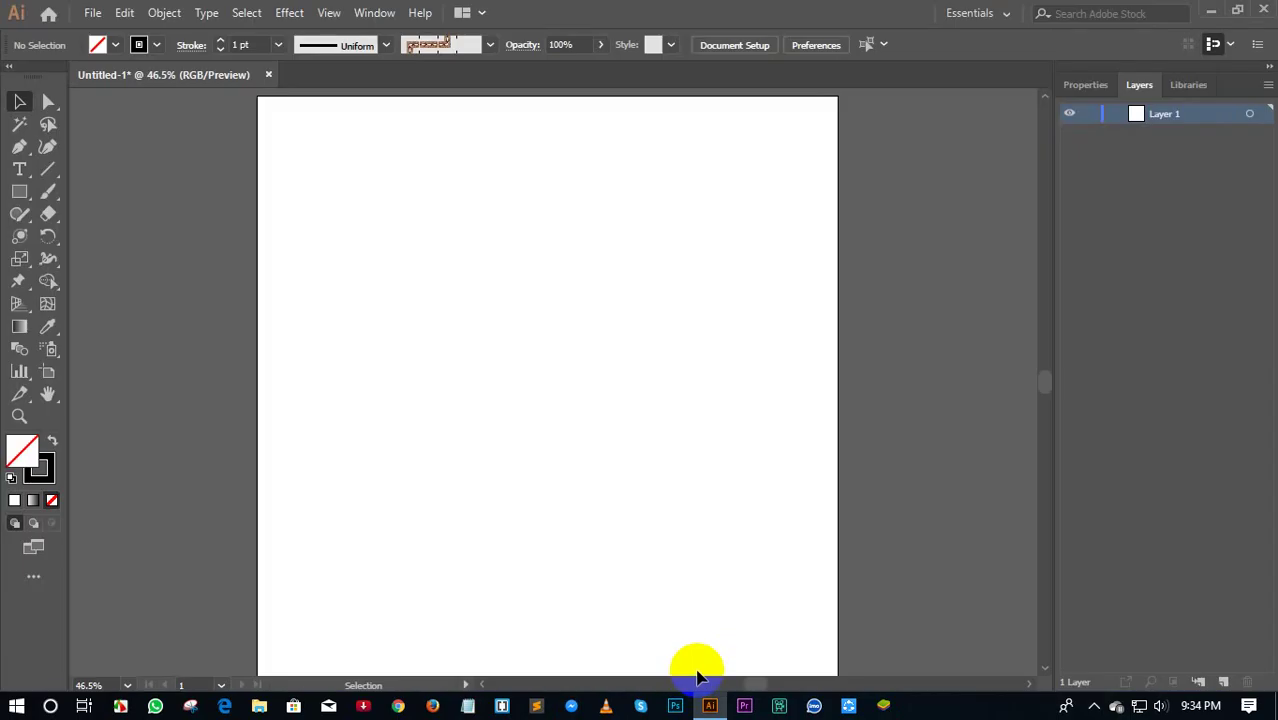
right_click(695, 666)
click(613, 320)
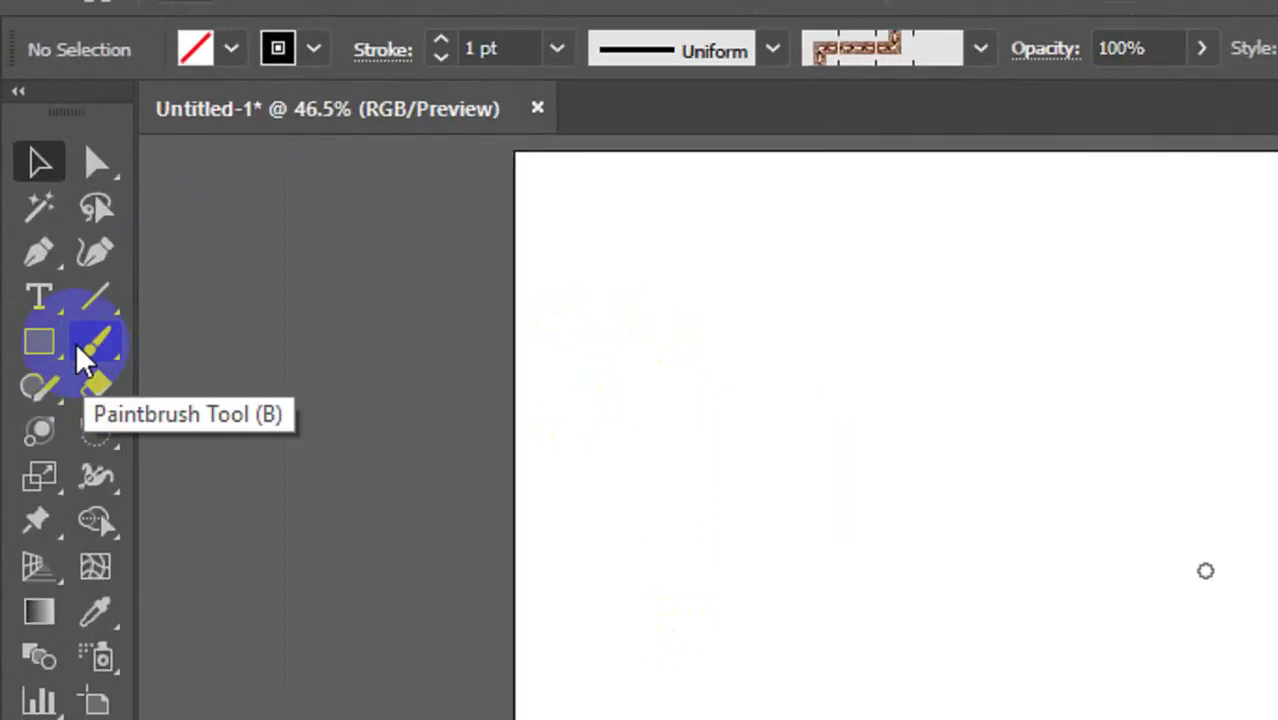
click(44, 193)
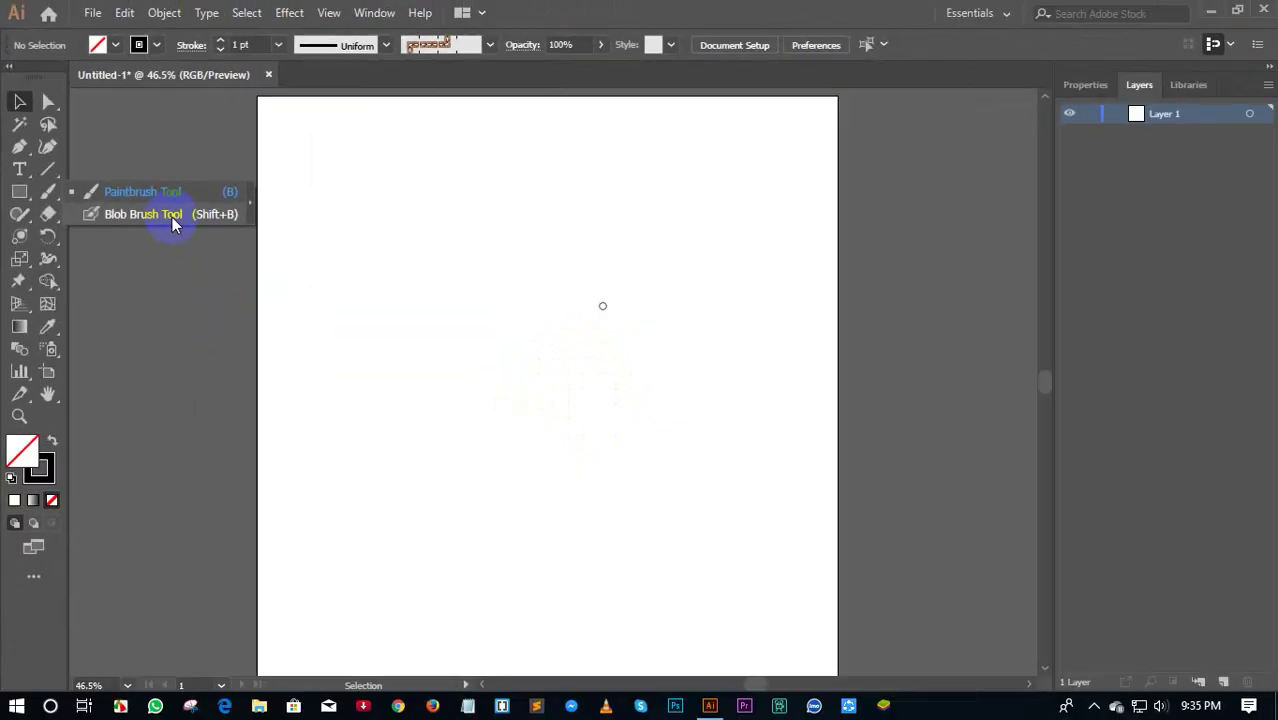
Paint a horizontal chain-patterned brush stroke across the upper artboard
click(119, 193)
drag(313, 257, 537, 264)
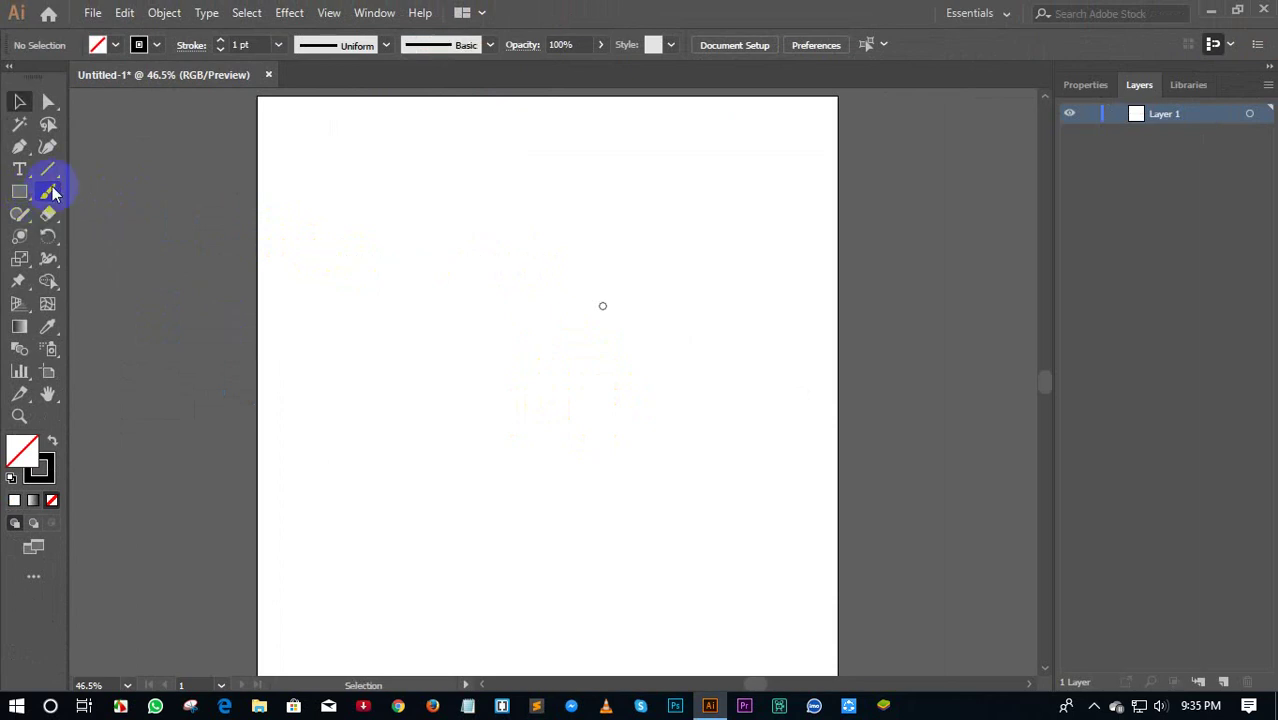
click(48, 169)
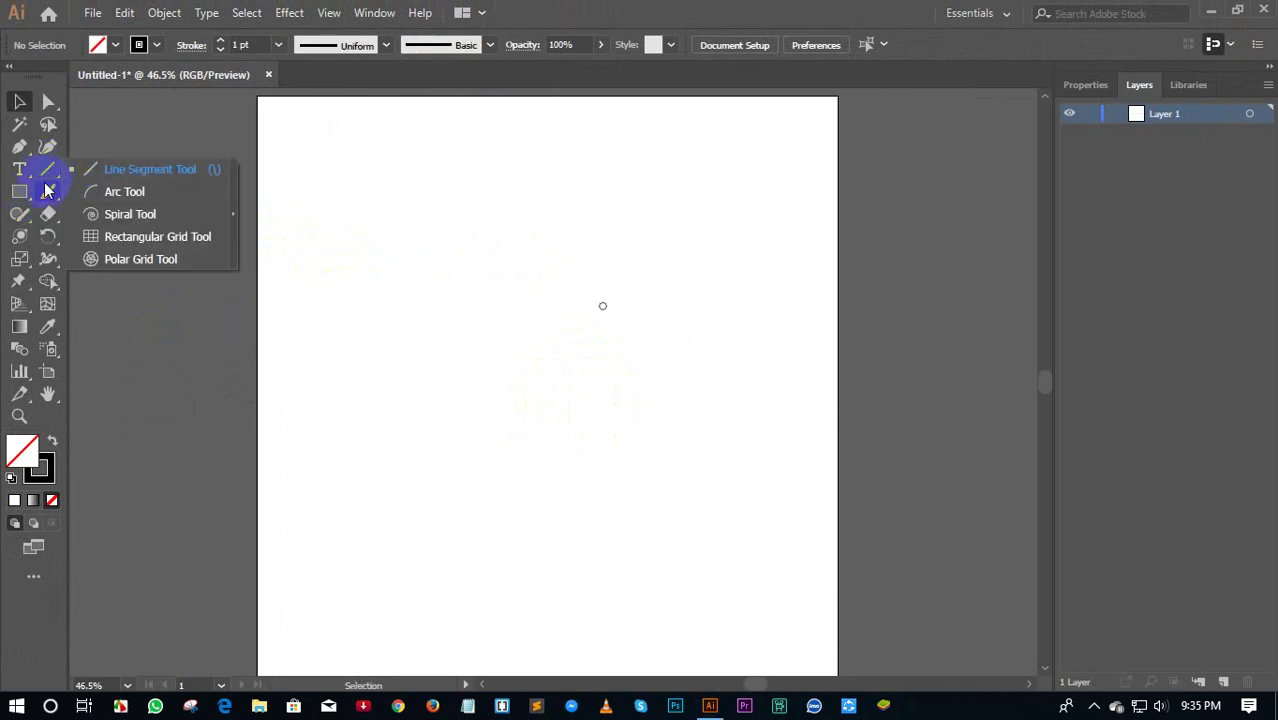
click(48, 191)
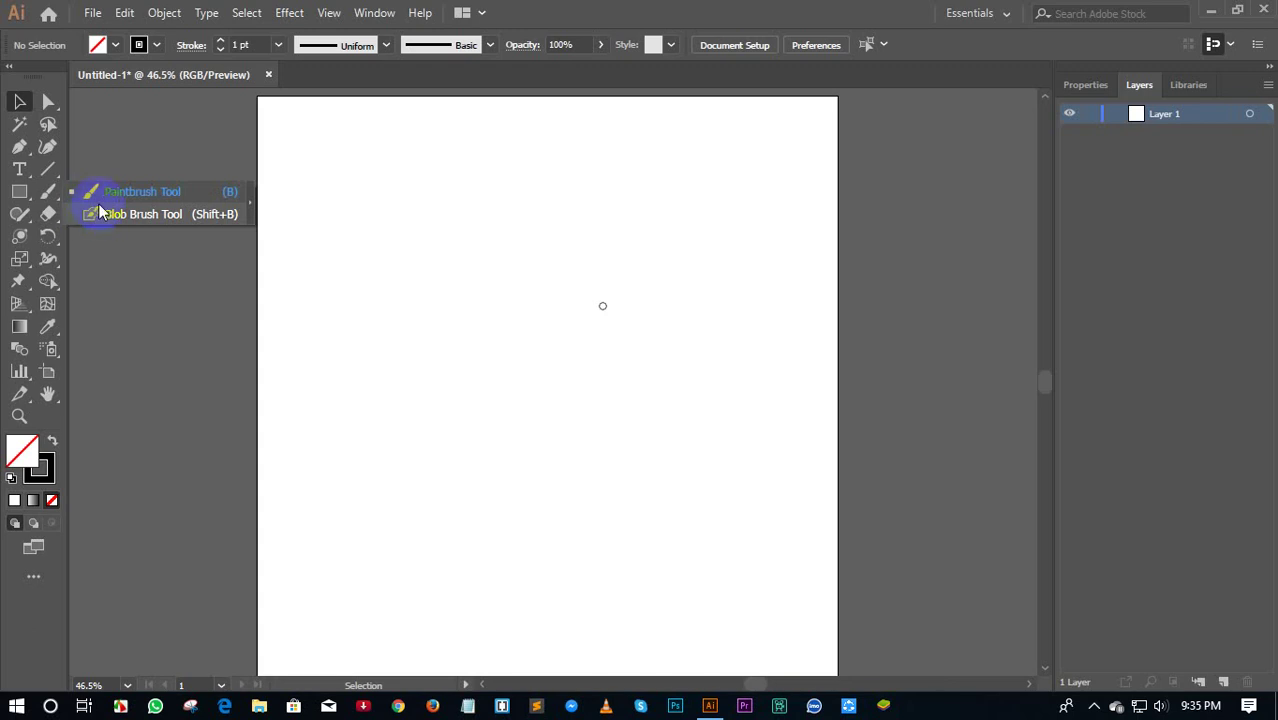
click(99, 197)
Test a rope-patterned stroke and a black blob-brush line, then delete both
drag(320, 286, 547, 292)
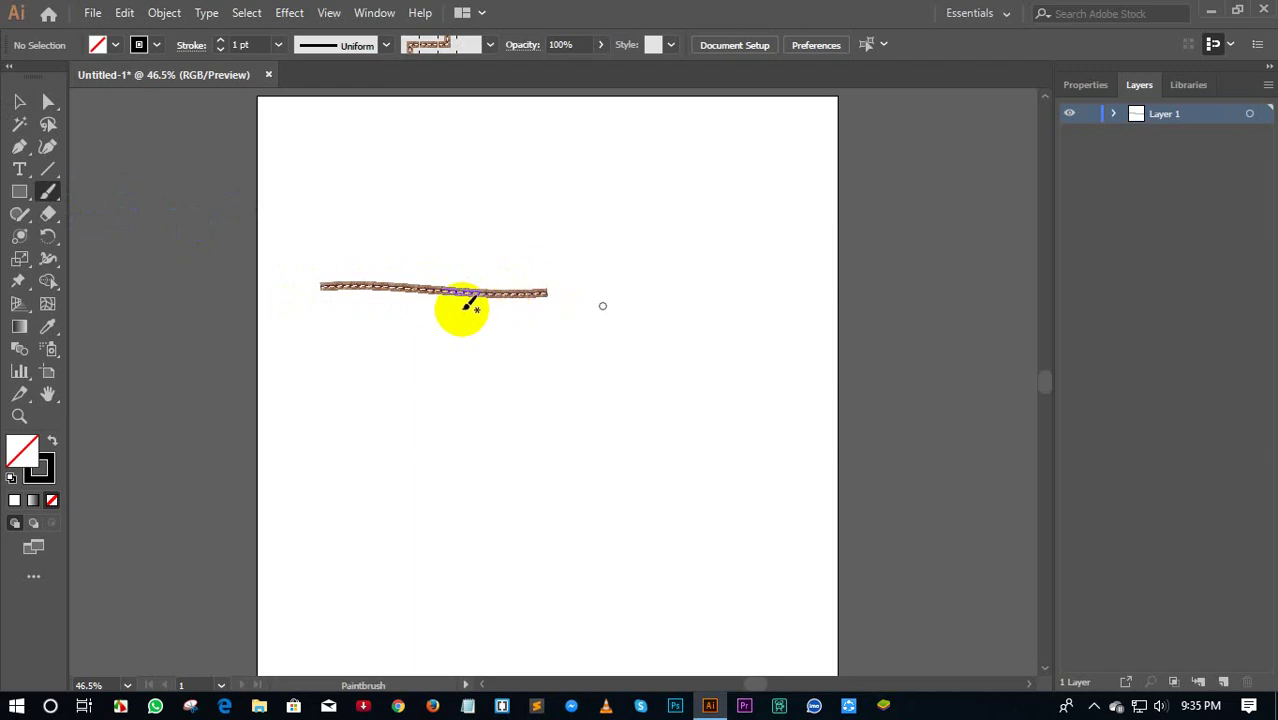
mouse_move(48, 192)
mouse_down()
mouse_move(76, 217)
mouse_move(95, 214)
mouse_up()
drag(313, 376, 491, 377)
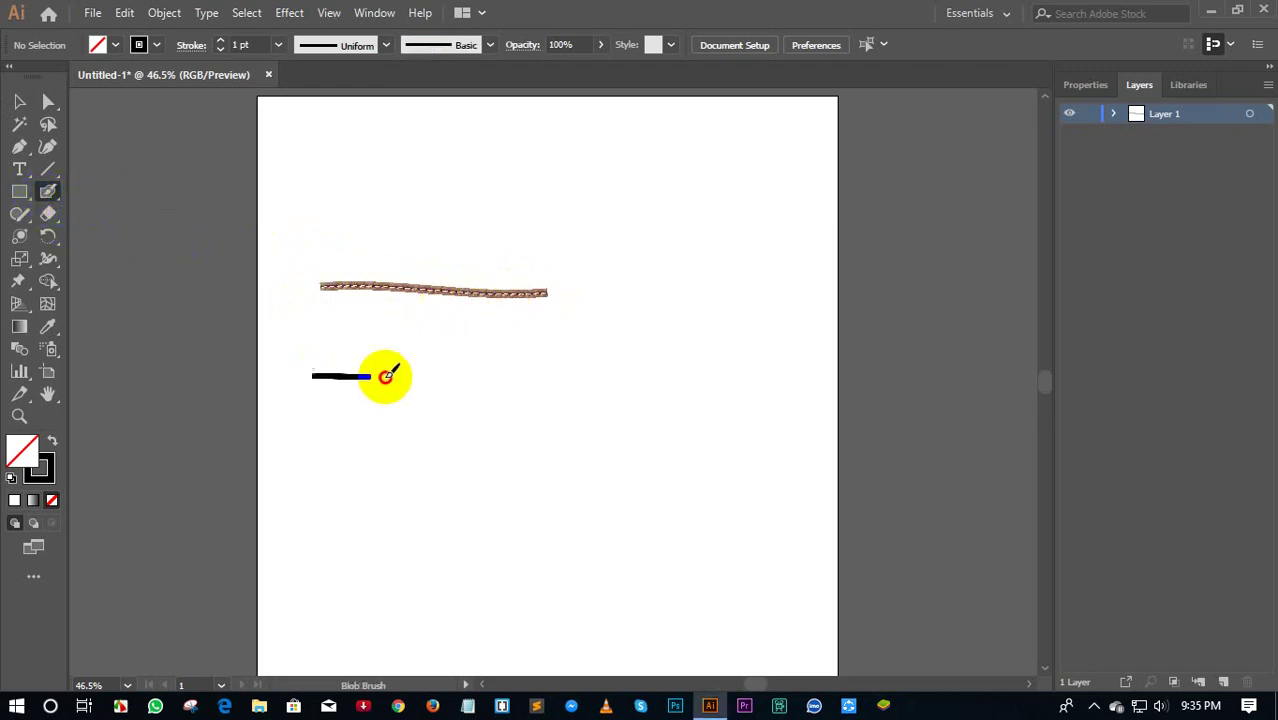
click(19, 101)
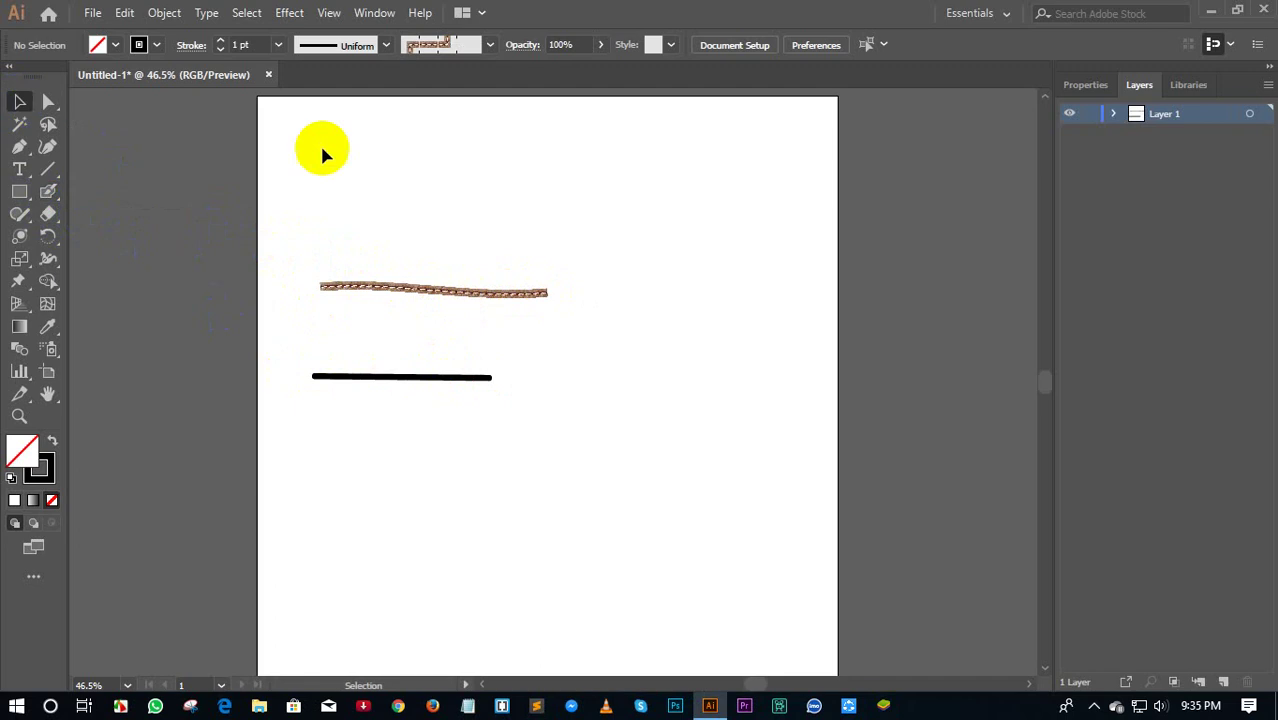
drag(390, 268, 390, 420)
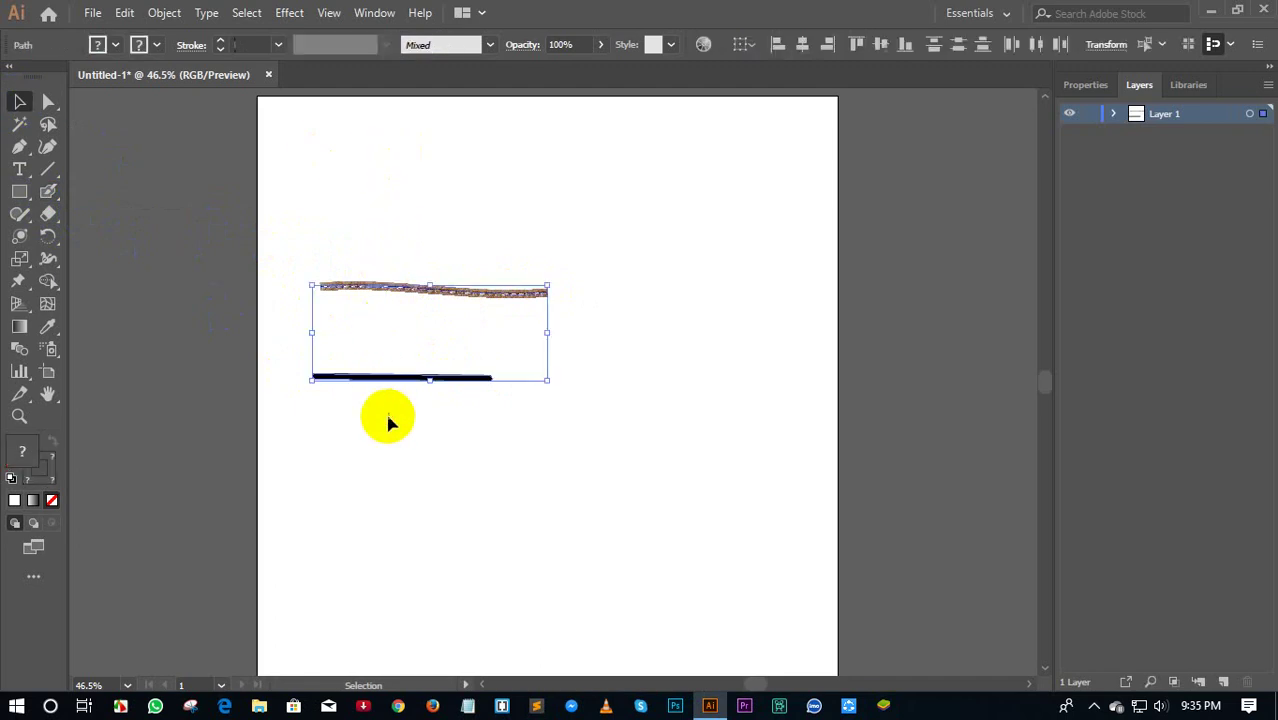
key(Delete)
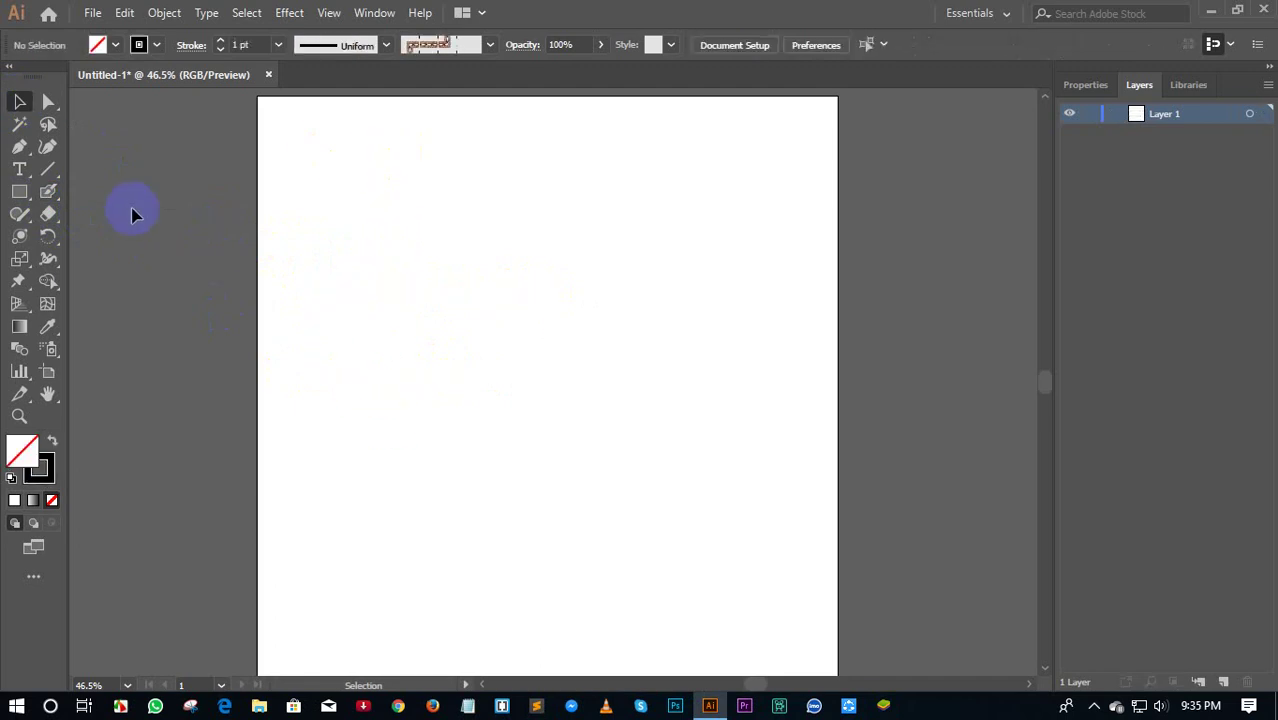
Paint a wavy m-shaped rope stroke, then black blob-brush strokes around it
drag(54, 194, 100, 190)
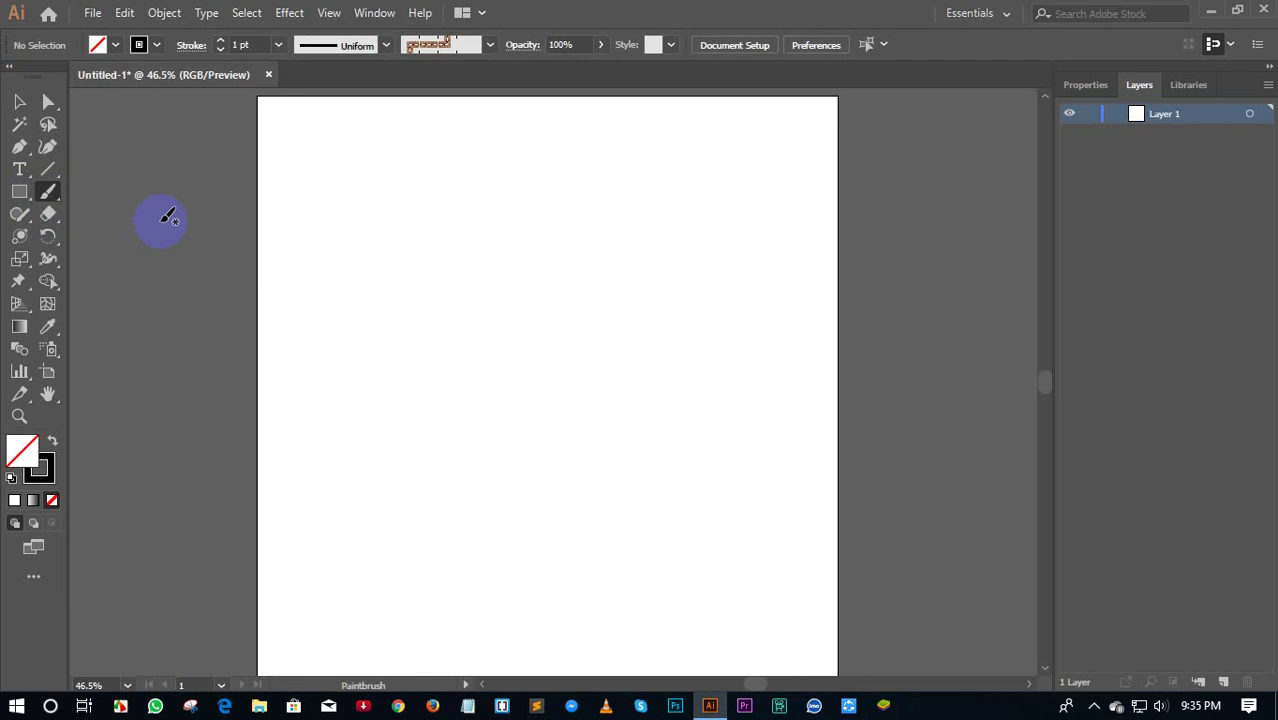
drag(344, 276, 712, 420)
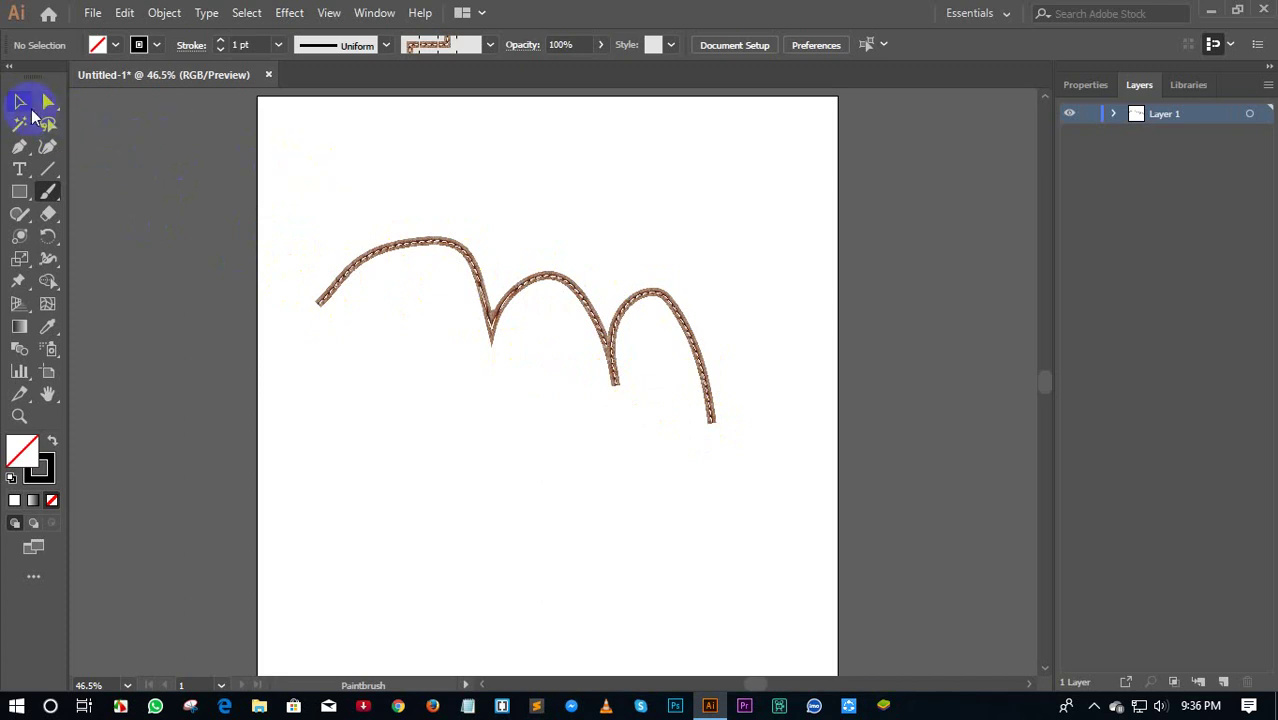
click(20, 102)
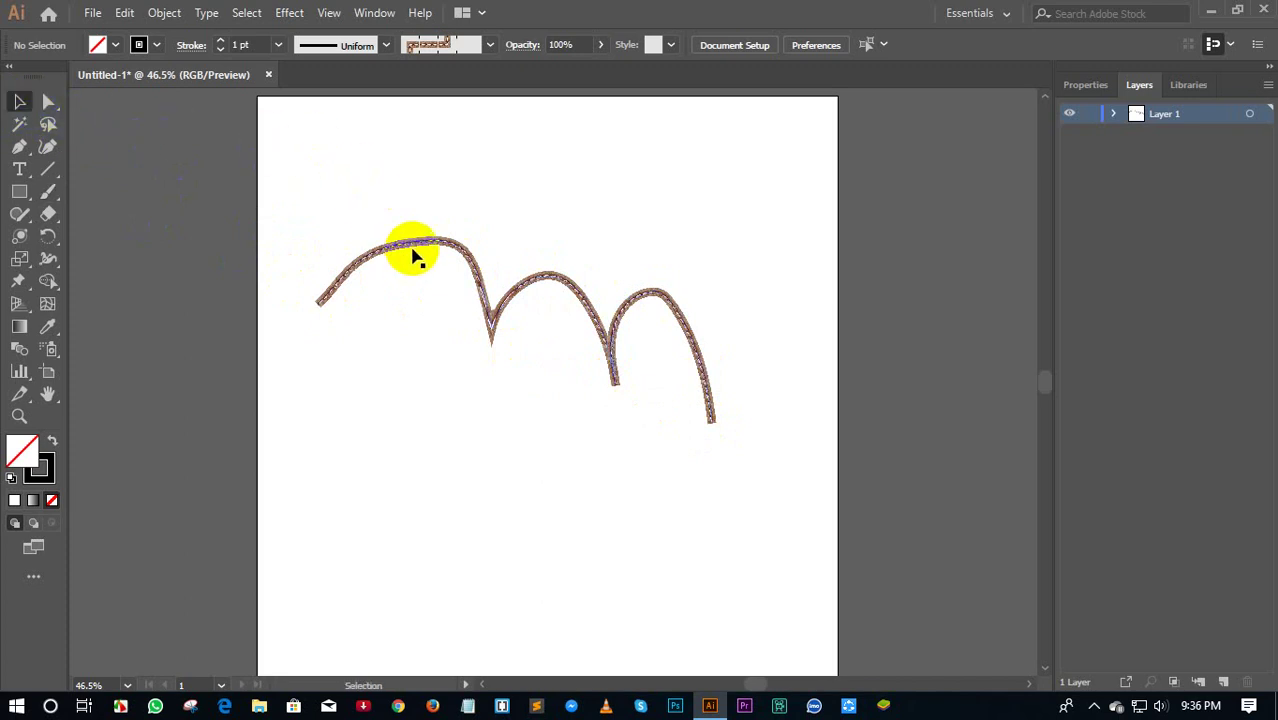
drag(47, 195, 88, 222)
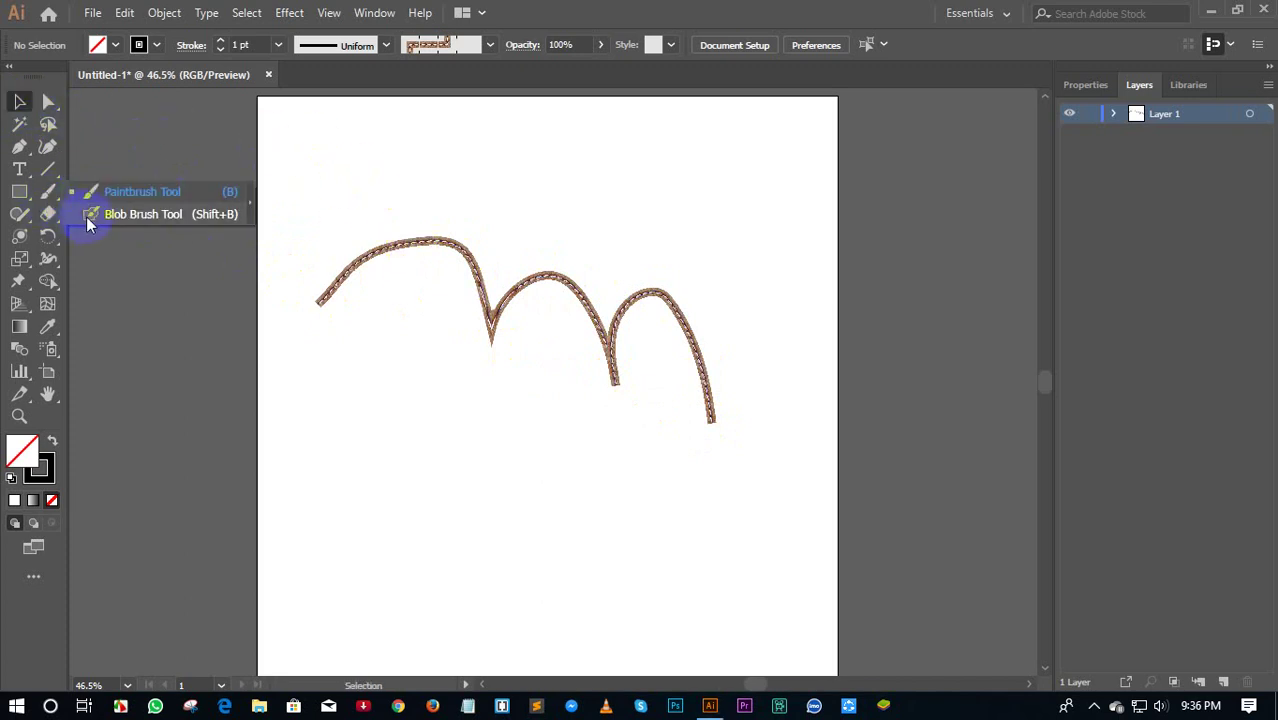
mouse_move(318, 395)
mouse_down()
mouse_move(444, 409)
mouse_move(490, 523)
mouse_move(797, 467)
mouse_up()
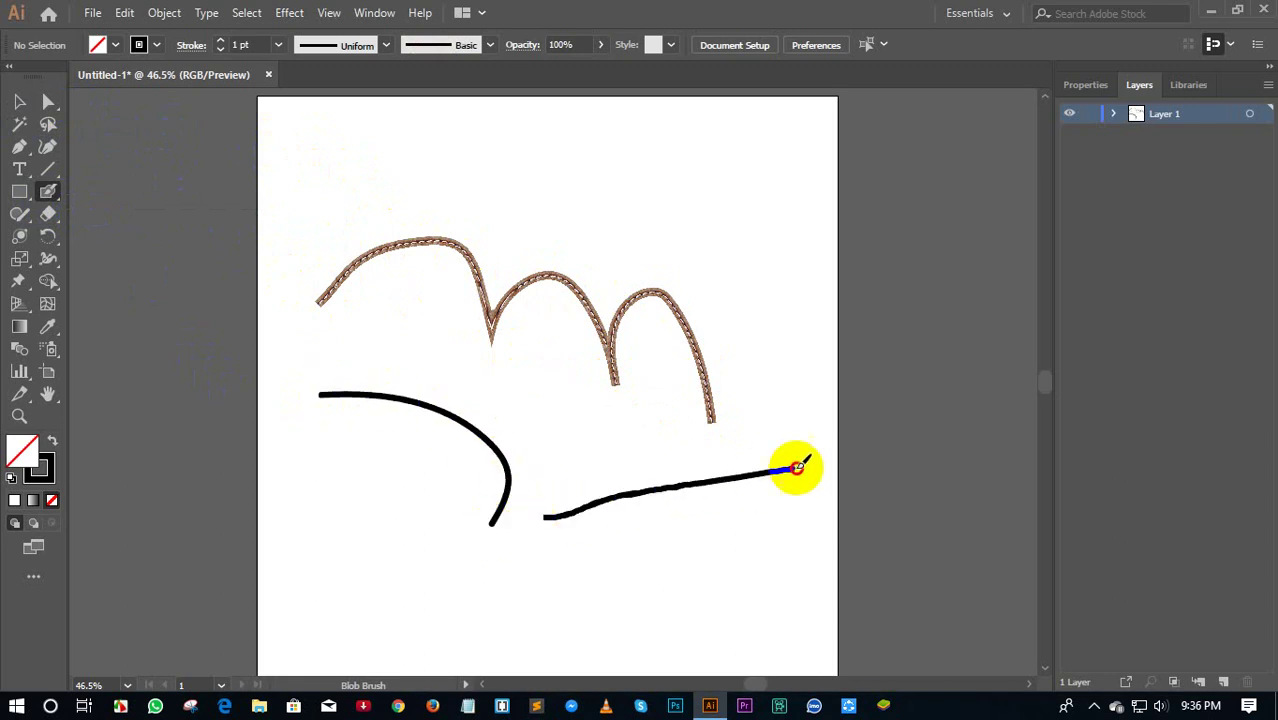
drag(357, 171, 698, 171)
drag(453, 204, 733, 199)
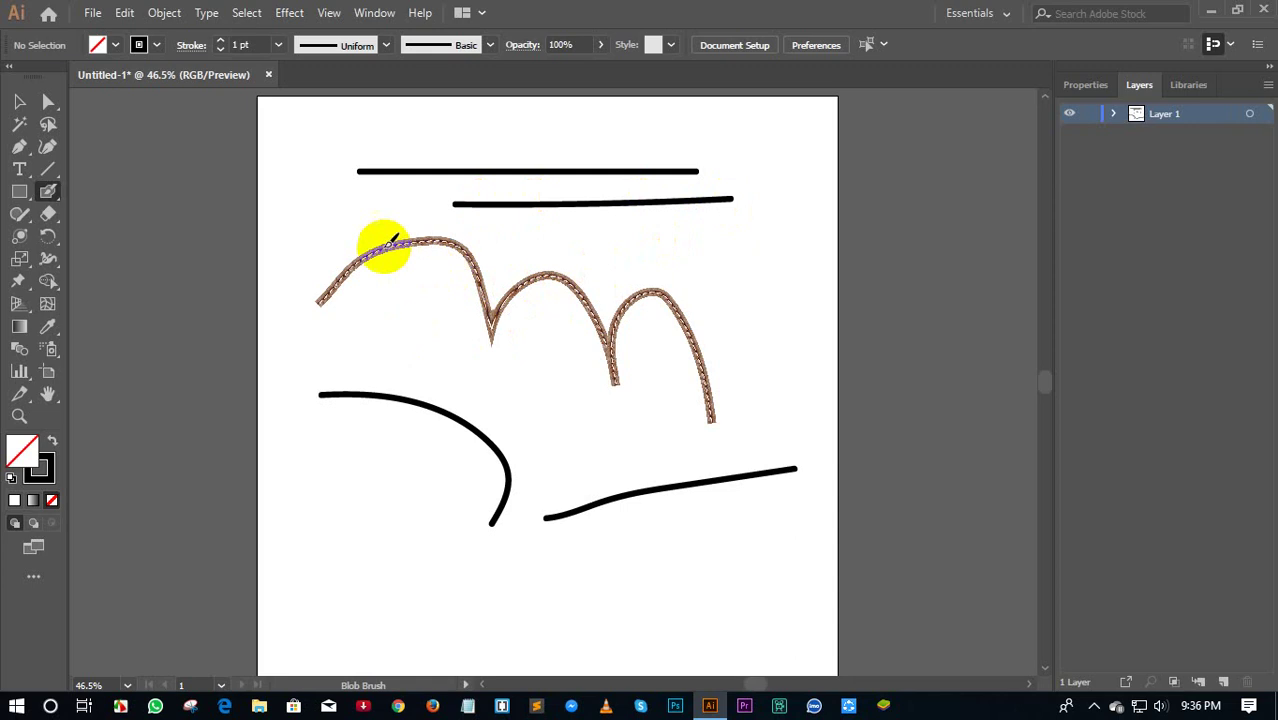
mouse_move(395, 240)
mouse_down()
mouse_move(364, 241)
mouse_move(379, 250)
mouse_up()
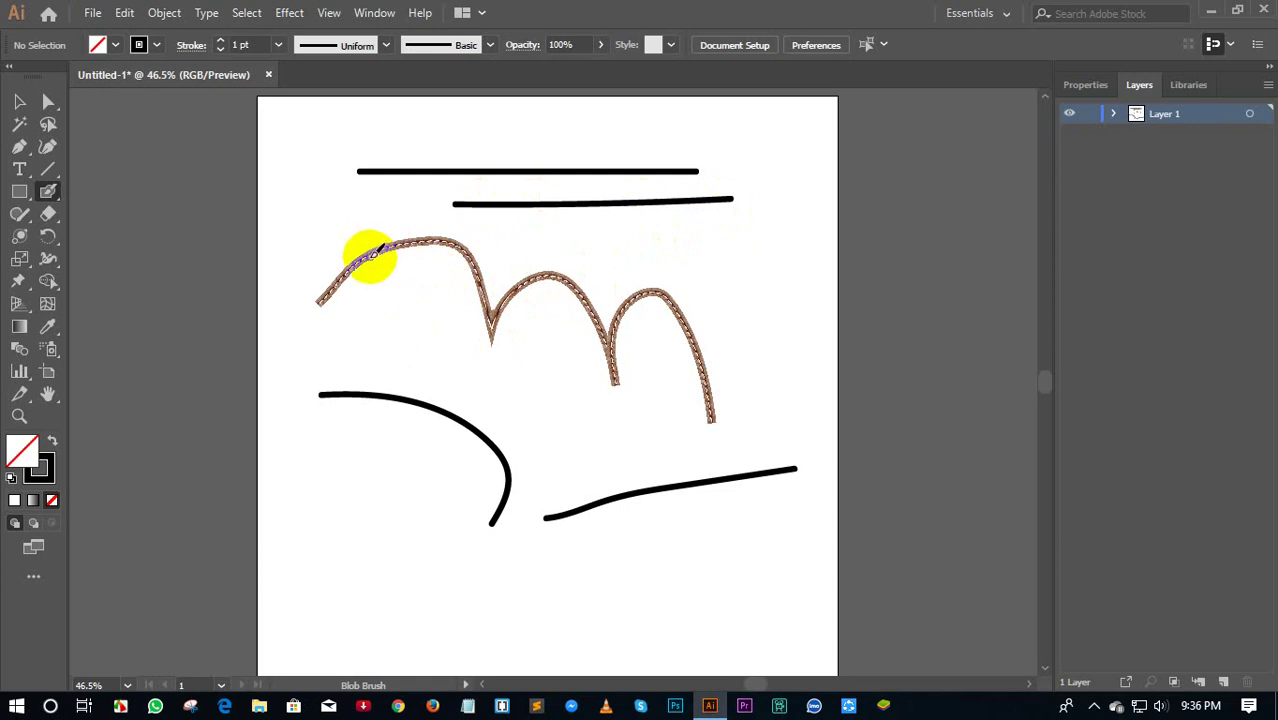
Select the wavy rope stroke and nudge it slightly left
click(17, 102)
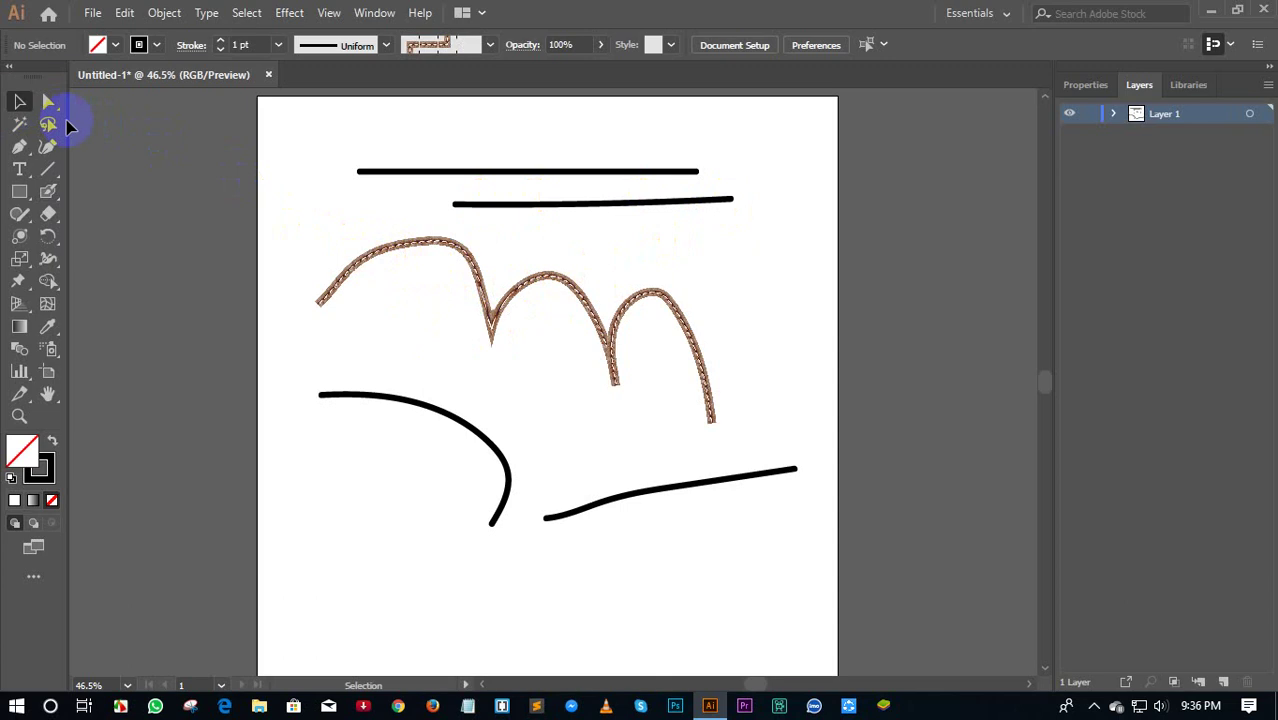
click(337, 243)
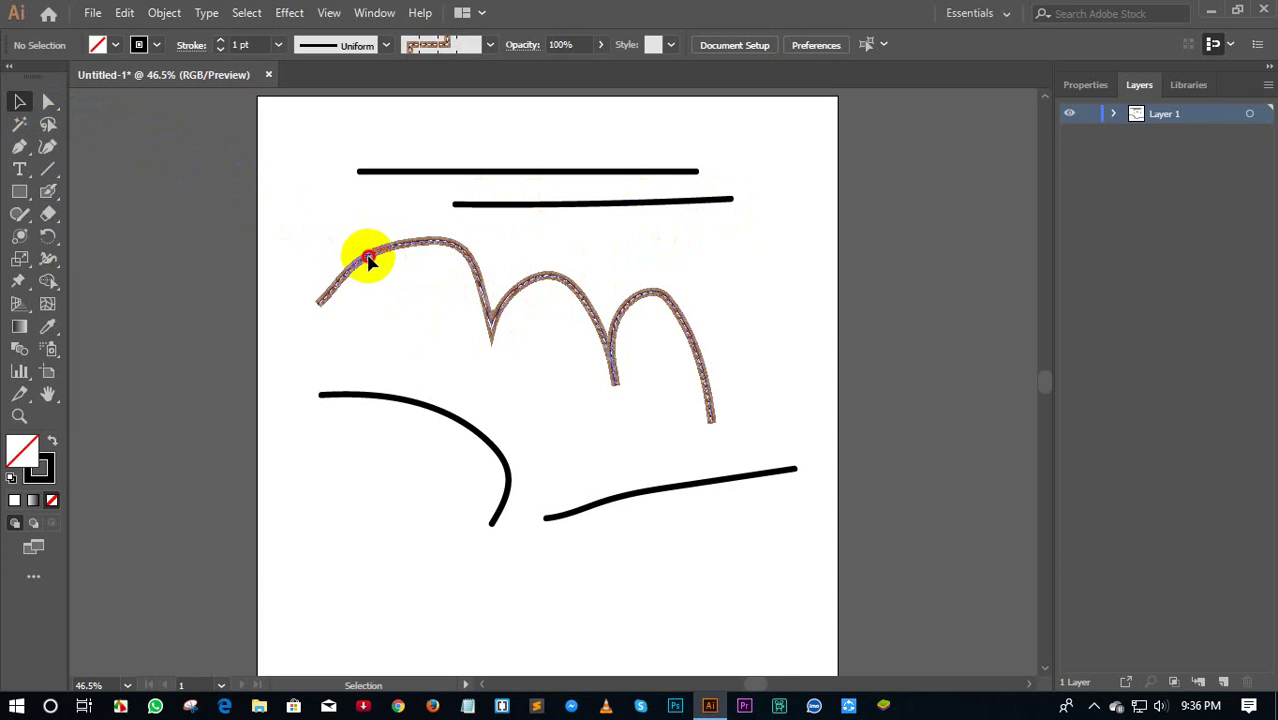
drag(369, 260, 335, 256)
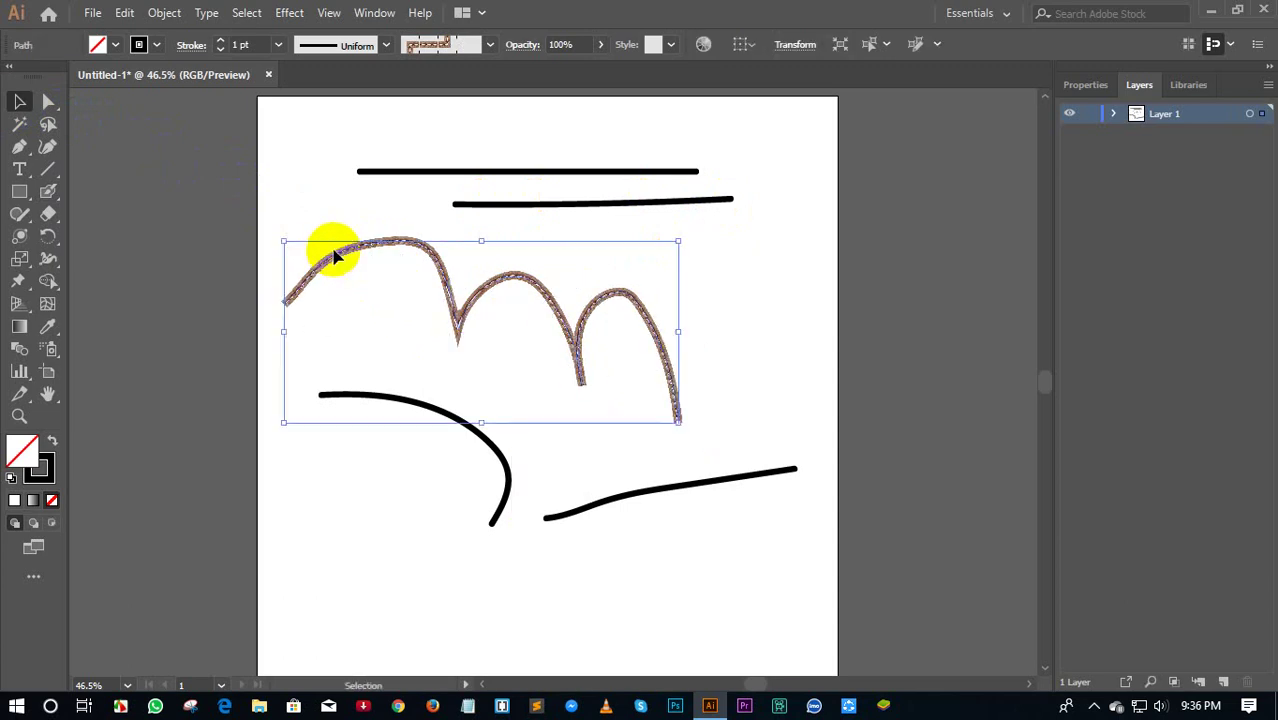
Check the Brush dropdown with the Paintbrush, then bring up the Window menu
click(48, 190)
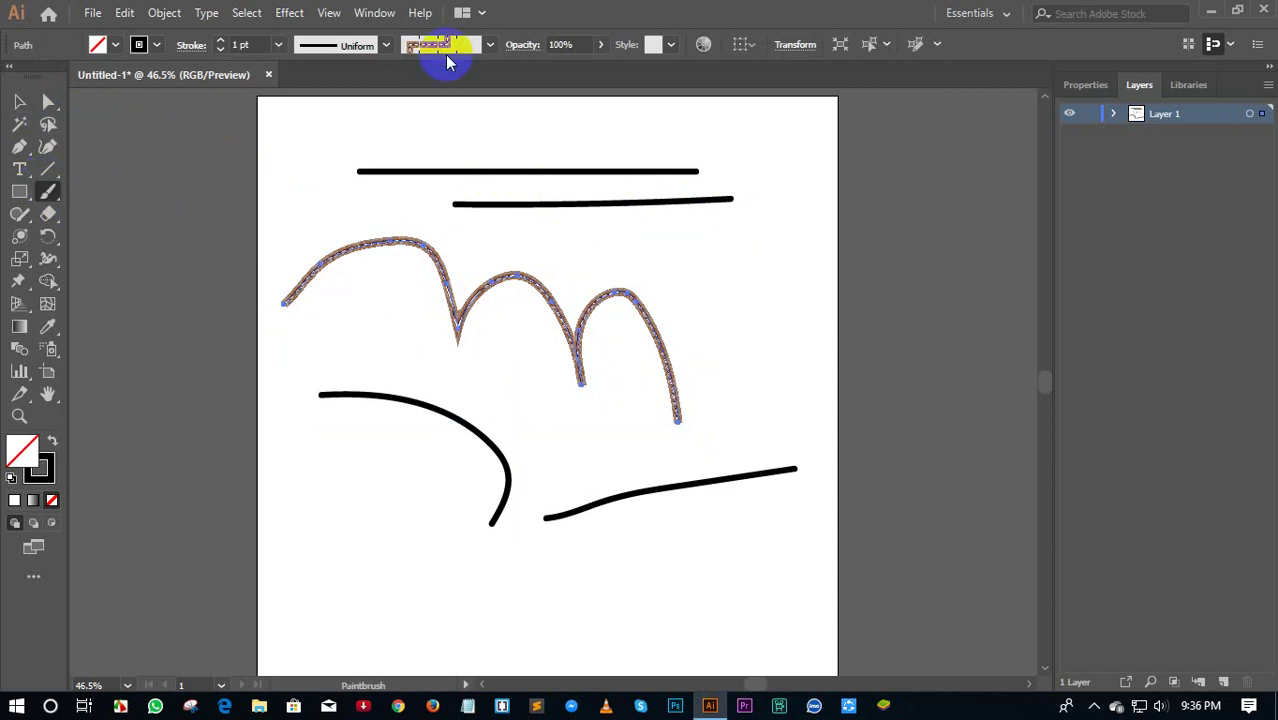
click(489, 52)
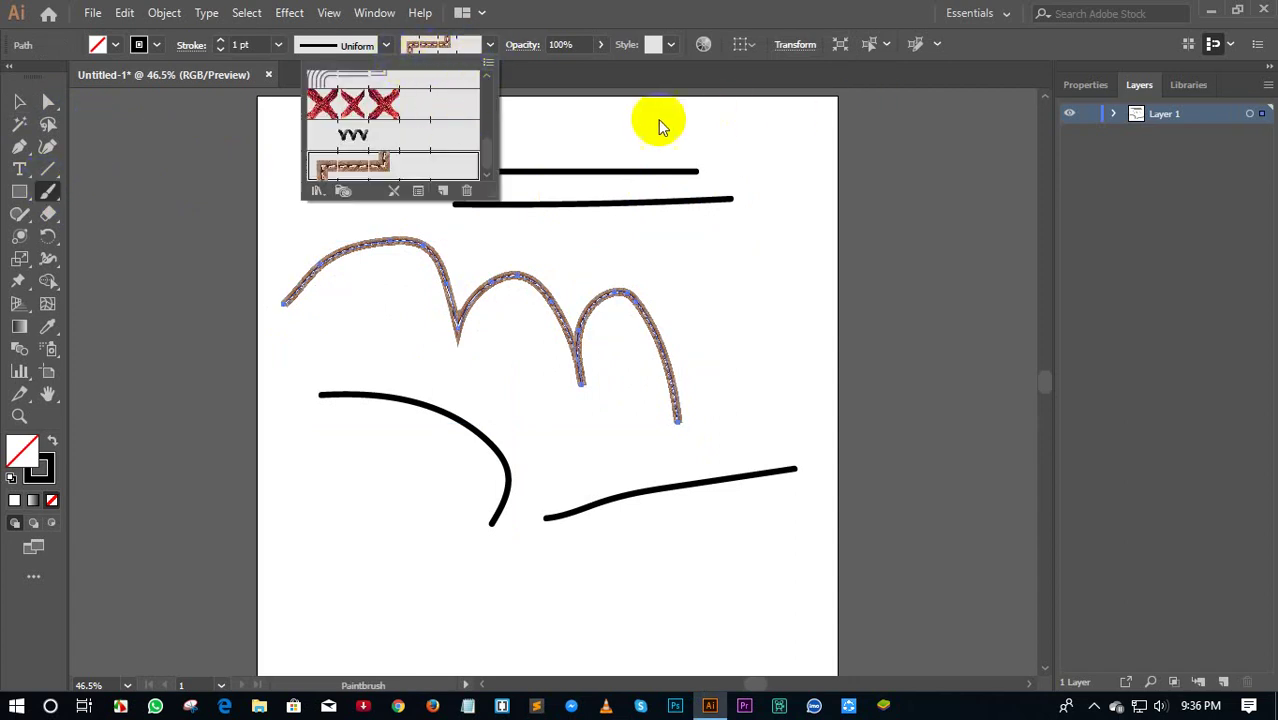
click(372, 14)
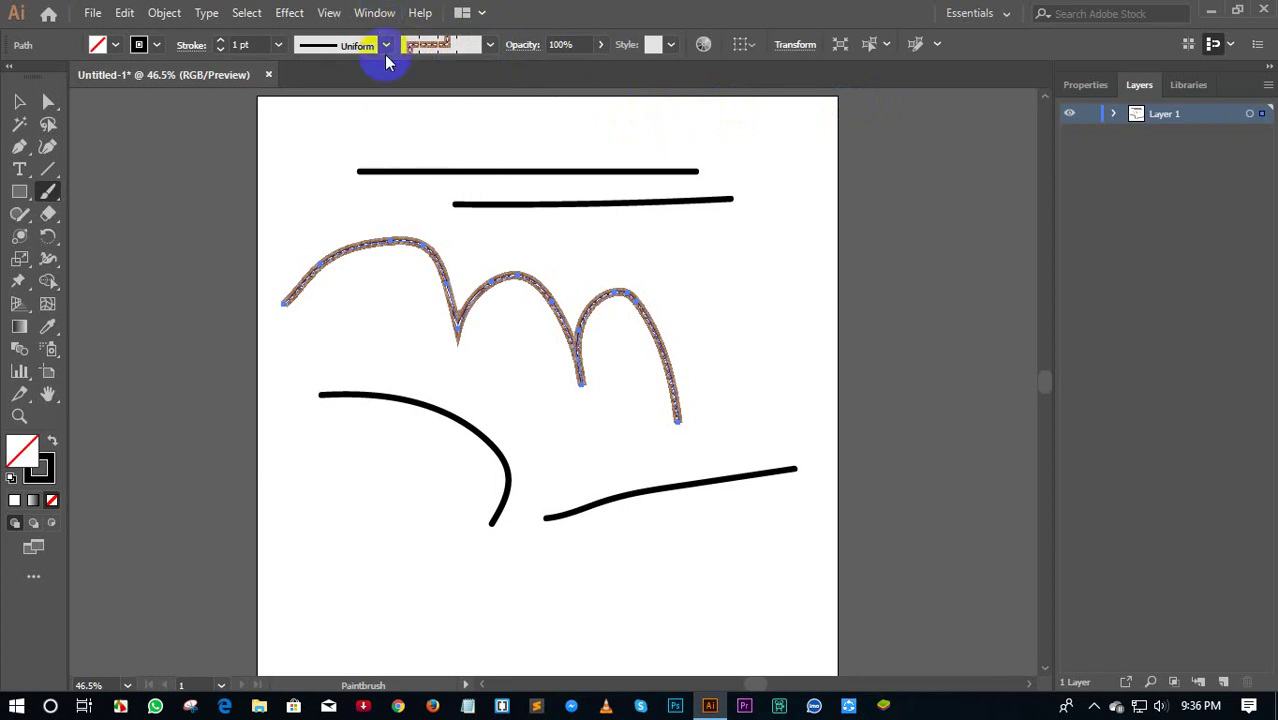
click(376, 20)
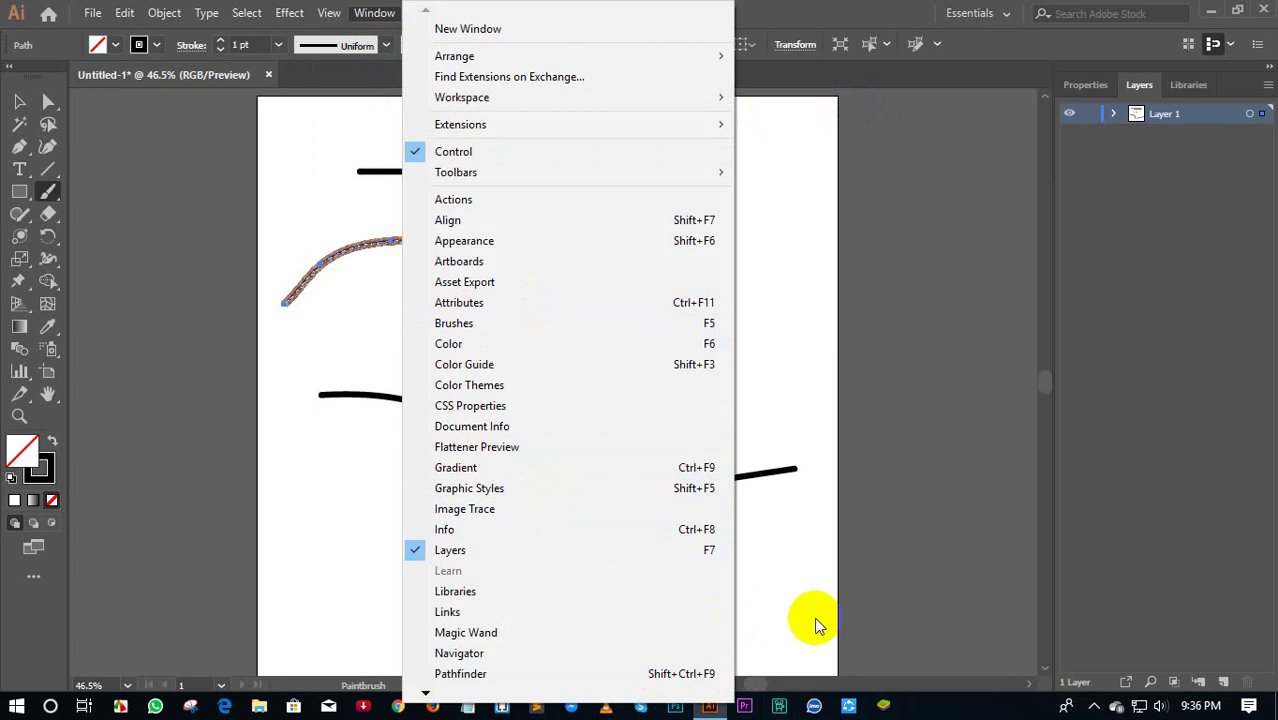
Open the Brushes panel and move it off the artwork
click(481, 322)
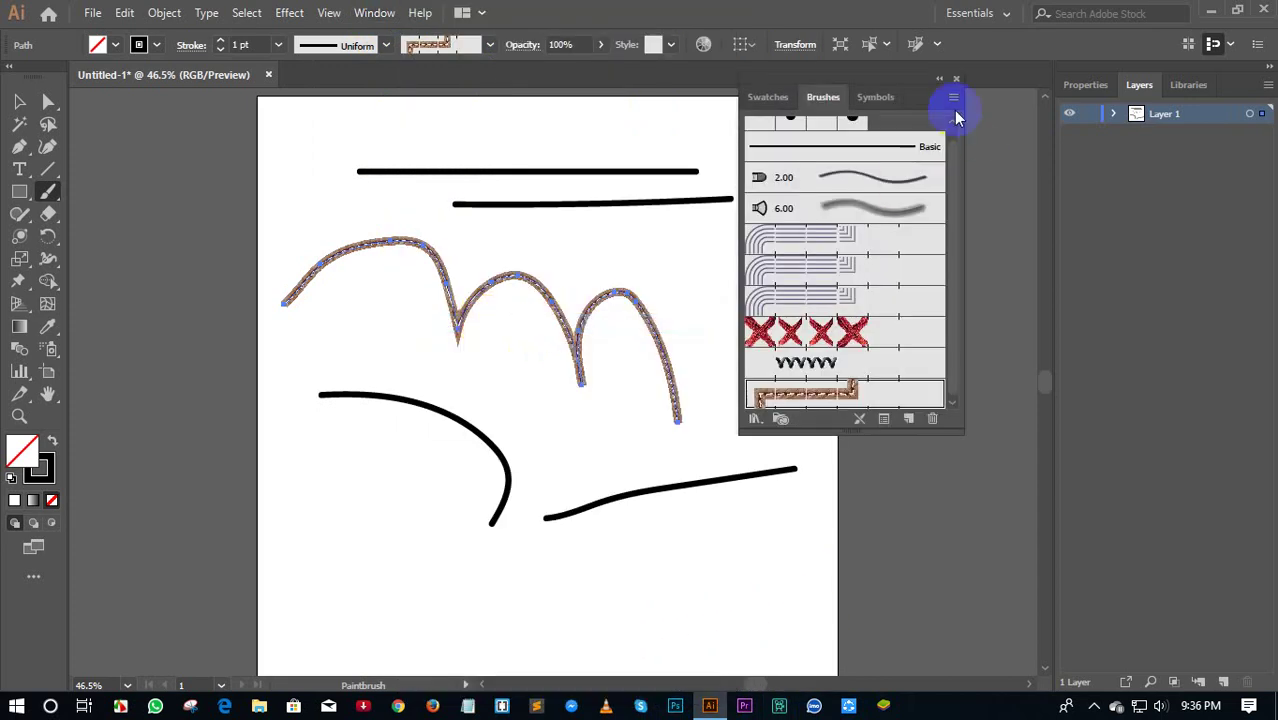
drag(855, 80, 1075, 160)
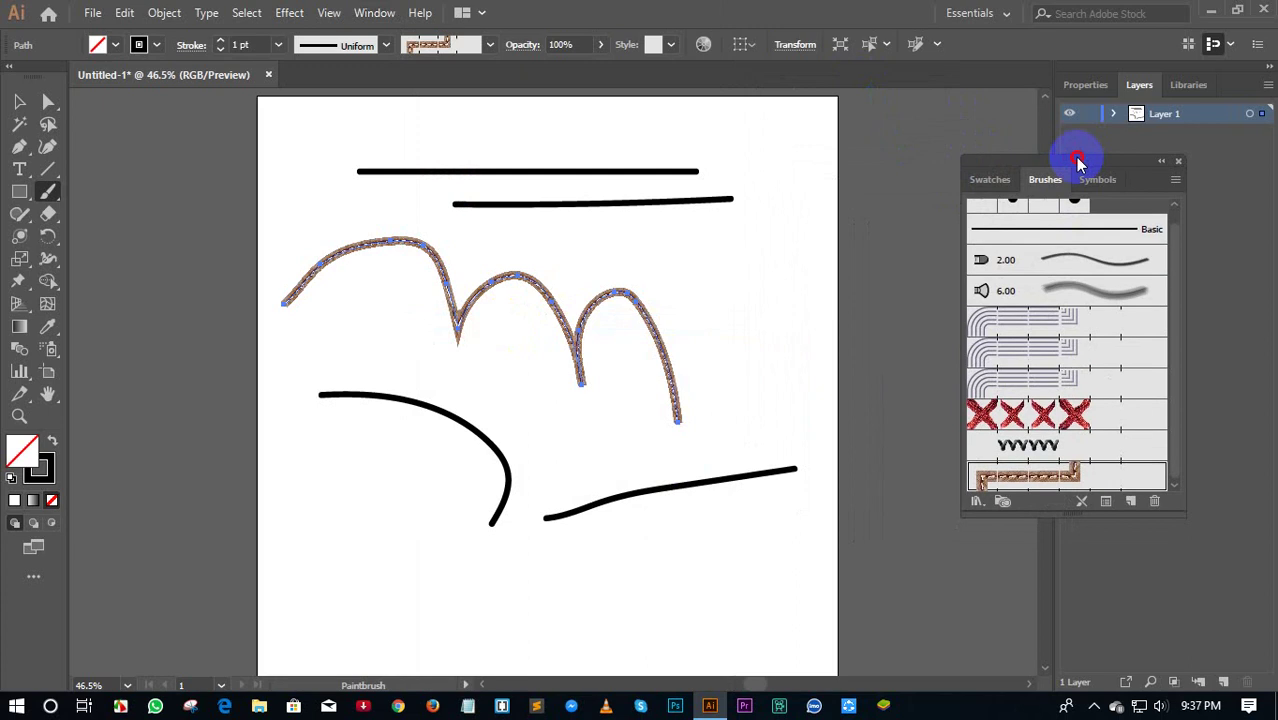
scroll(1040, 328, up, 1)
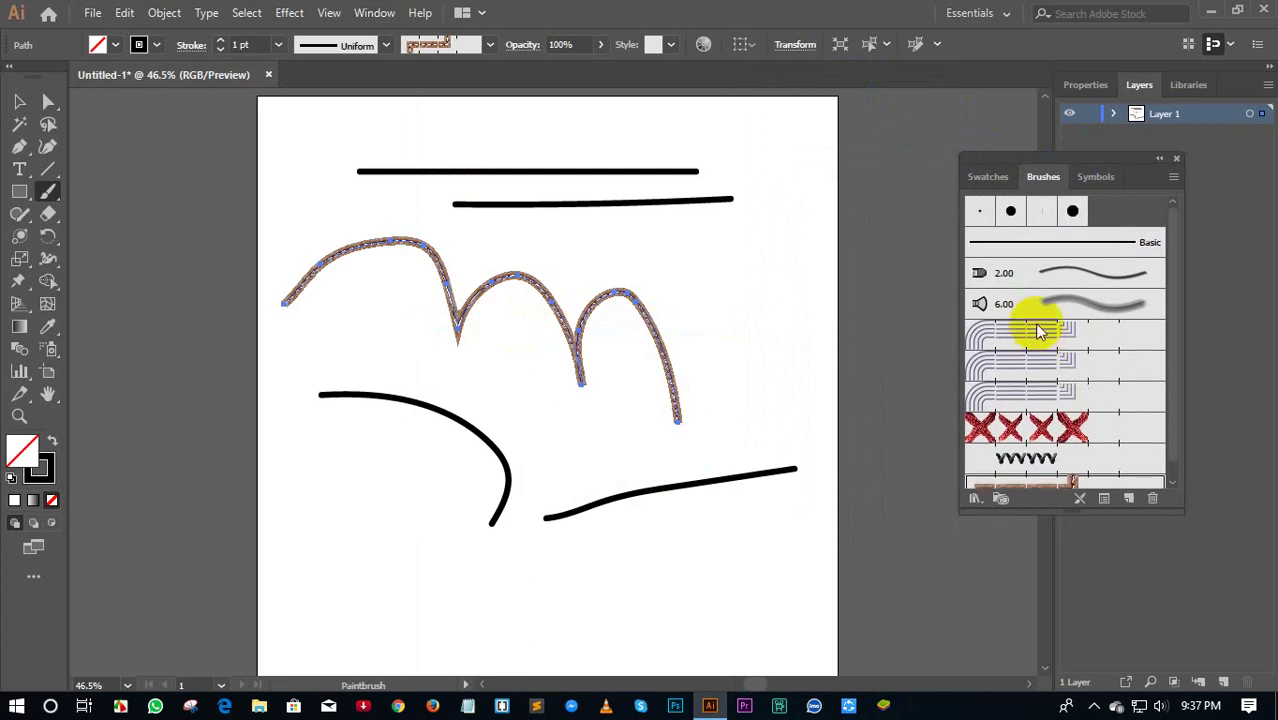
scroll(1050, 335, down, 1)
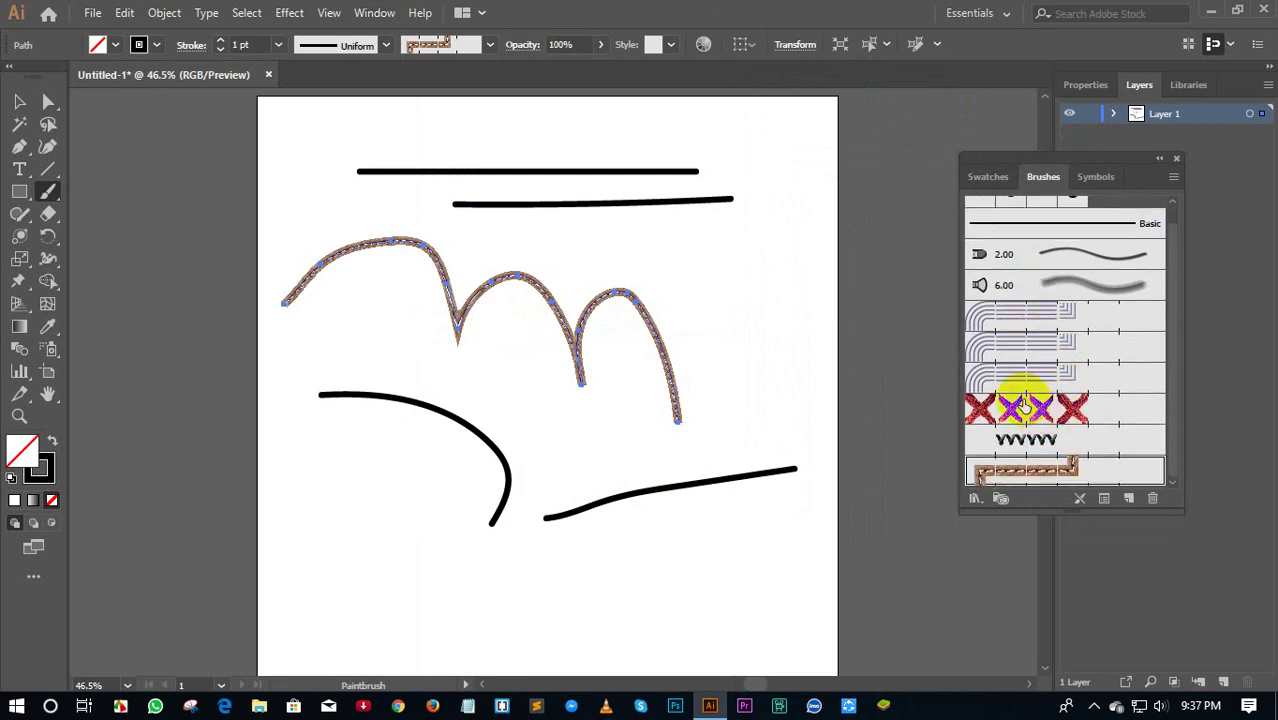
scroll(1000, 345, up, 1)
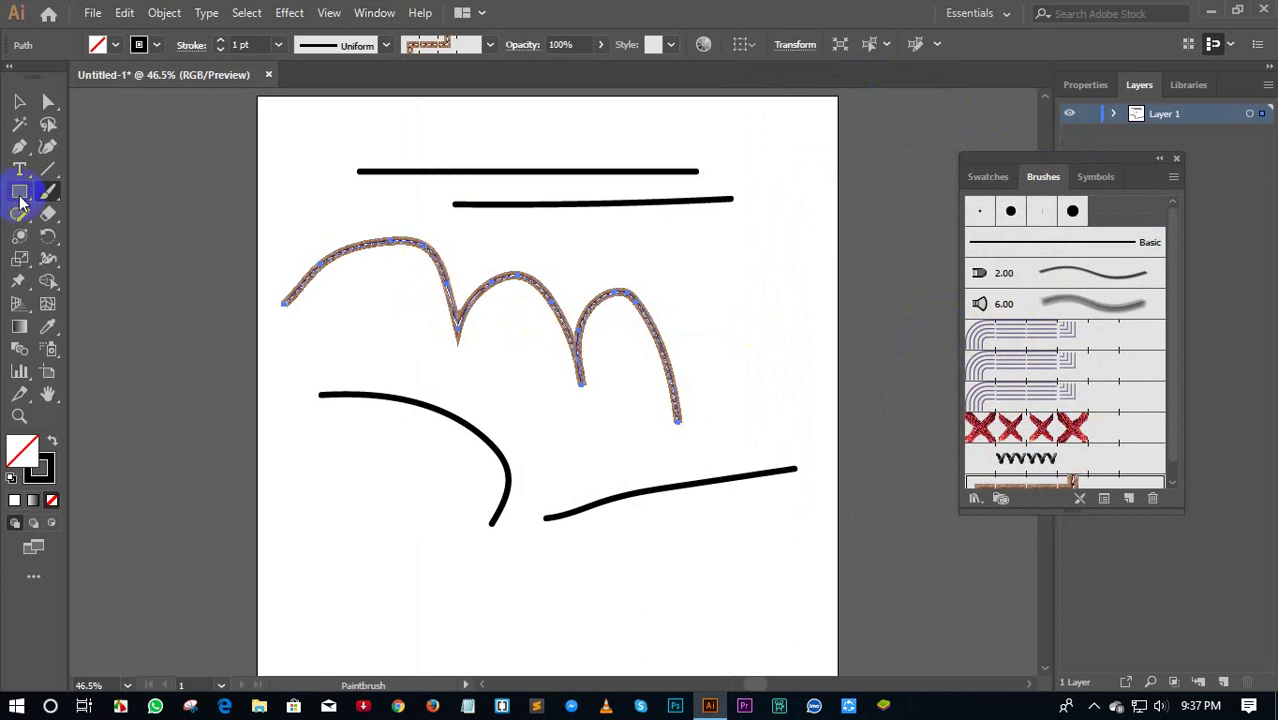
Apply the triple-line Multilines brush to the M path and draw two black blob strokes
drag(44, 198, 120, 218)
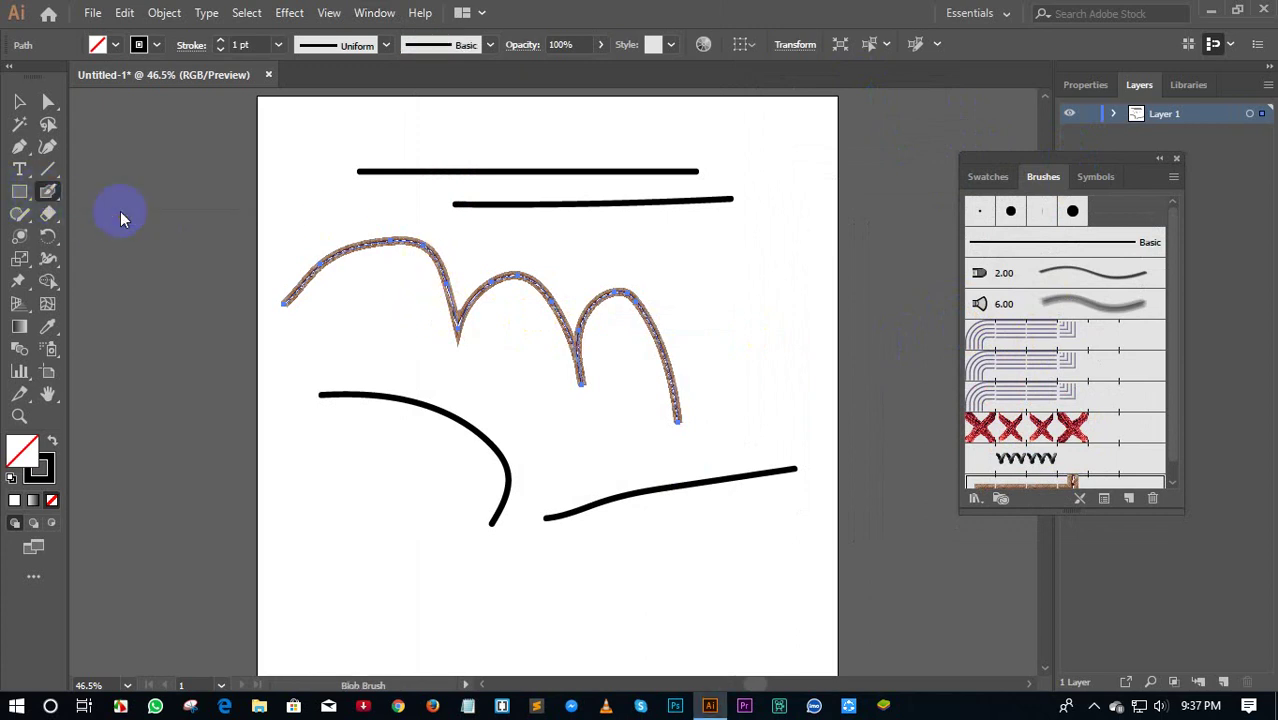
click(1007, 366)
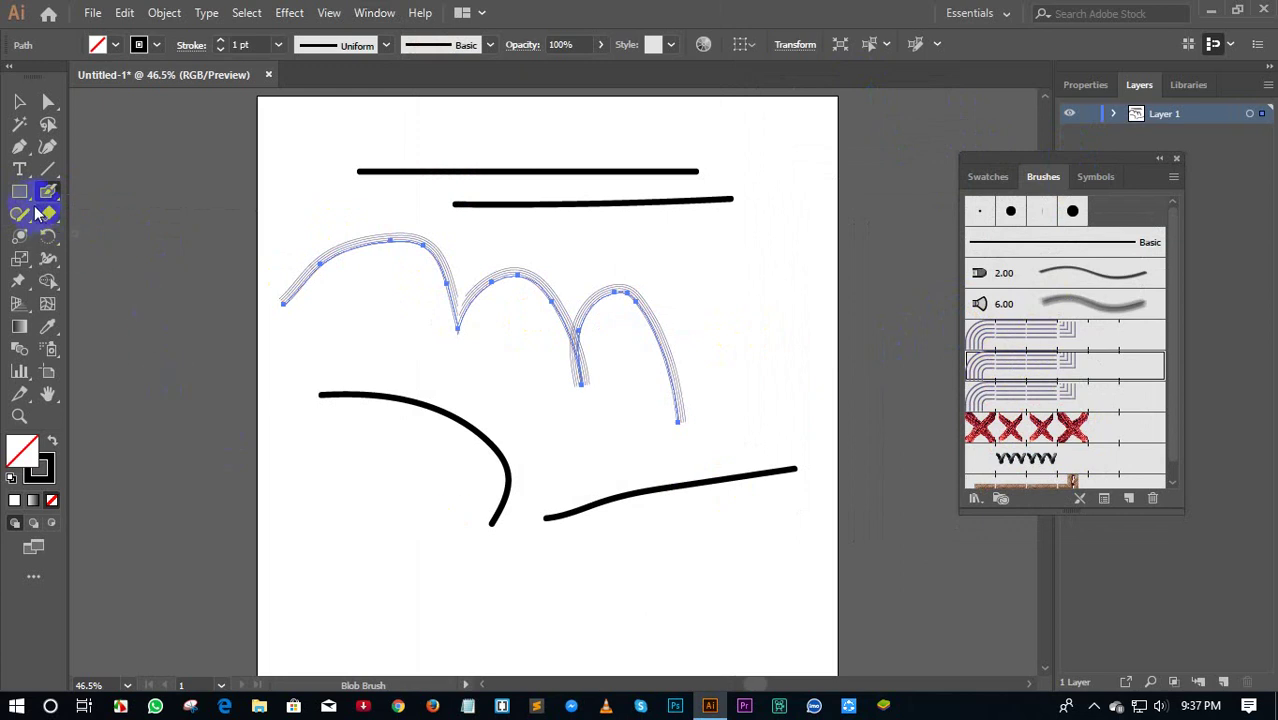
drag(38, 213, 80, 213)
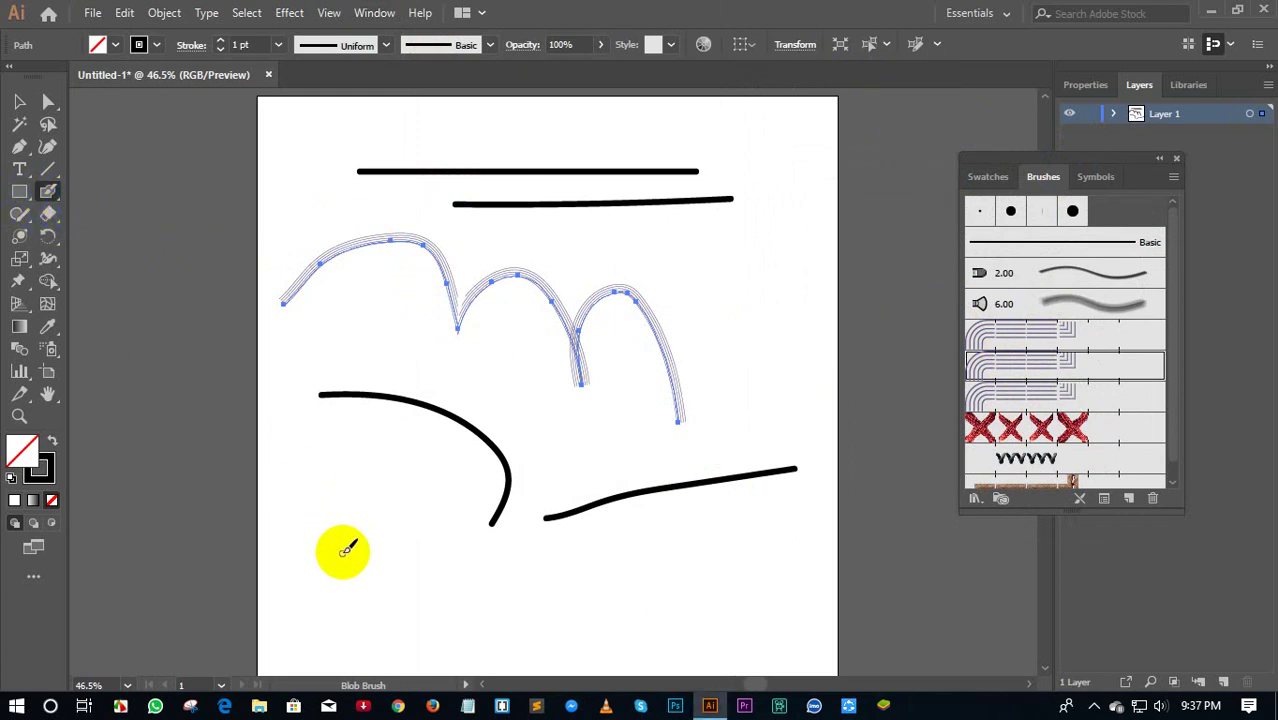
drag(343, 550, 679, 582)
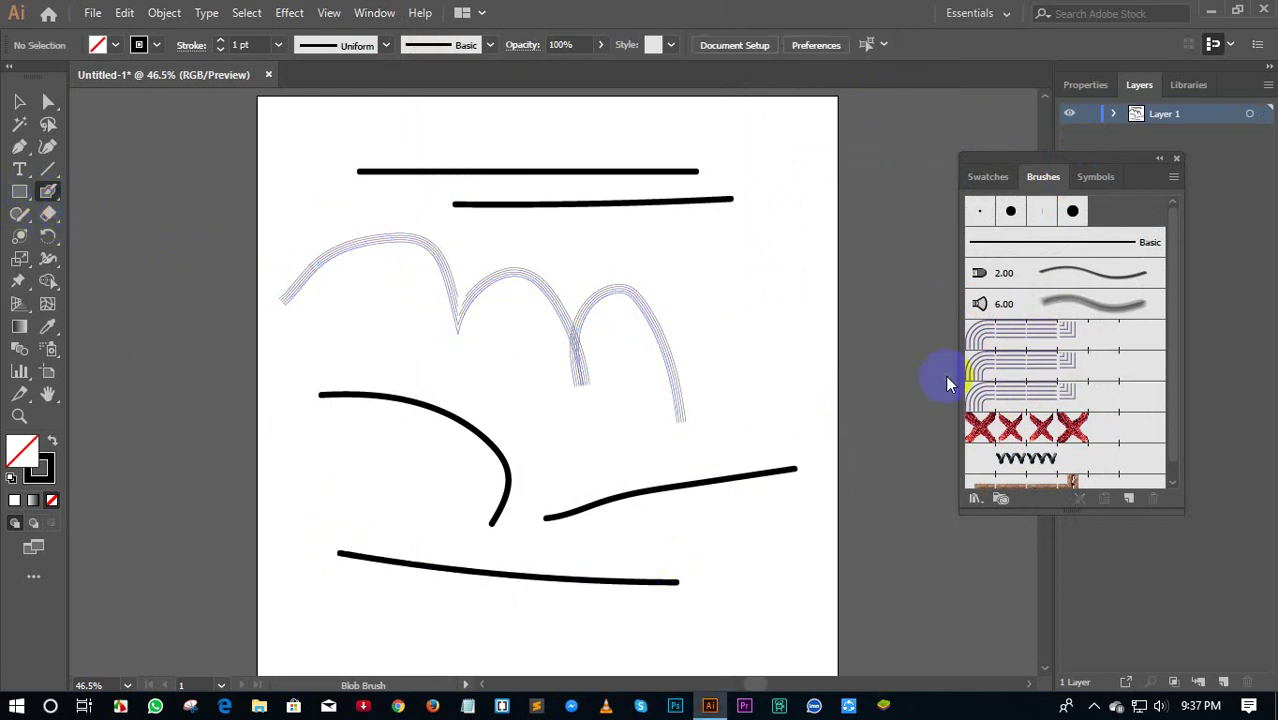
drag(338, 487, 566, 549)
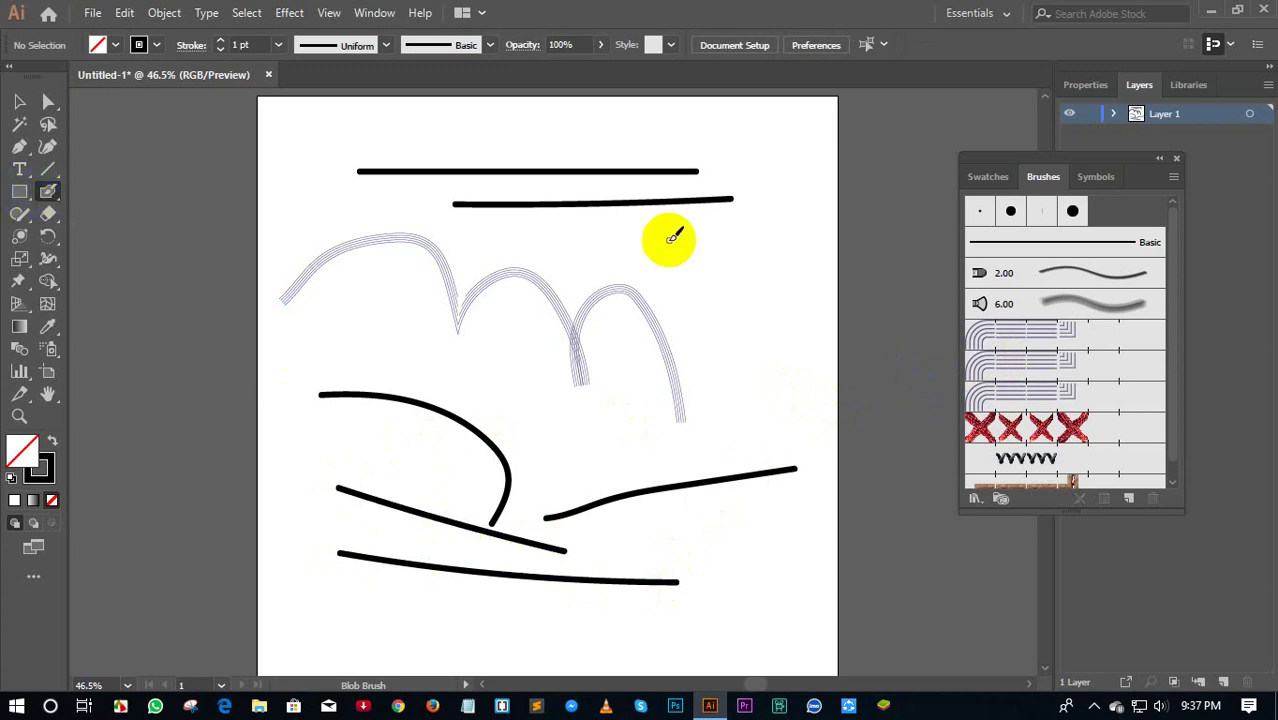
Paint a grey 6.00 bristle-brush stroke across the upper right of the artboard
click(1058, 430)
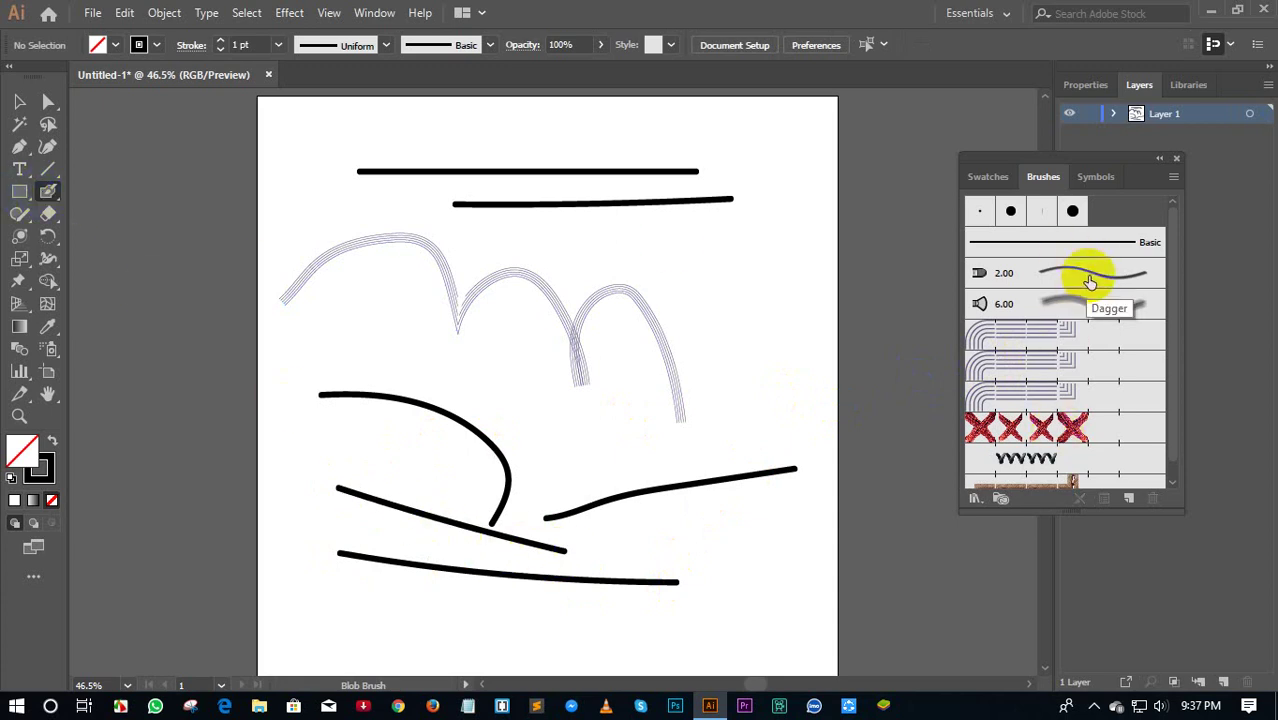
click(1089, 310)
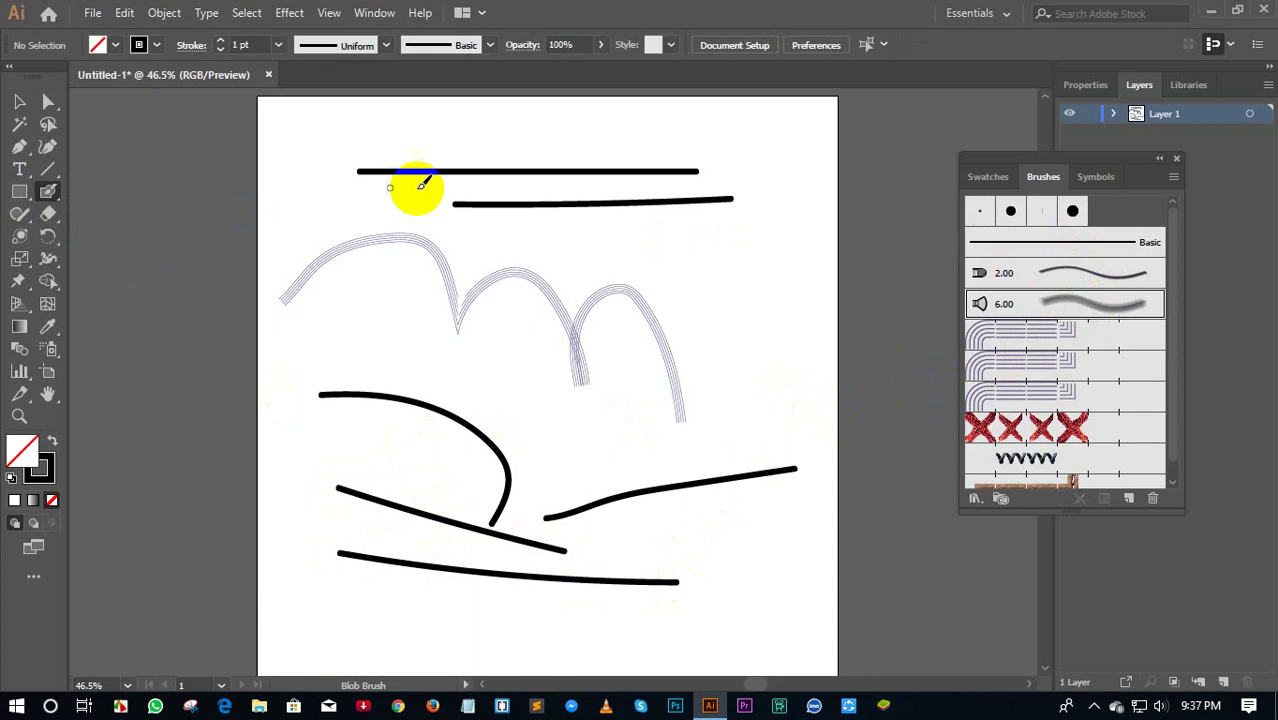
click(66, 205)
click(90, 191)
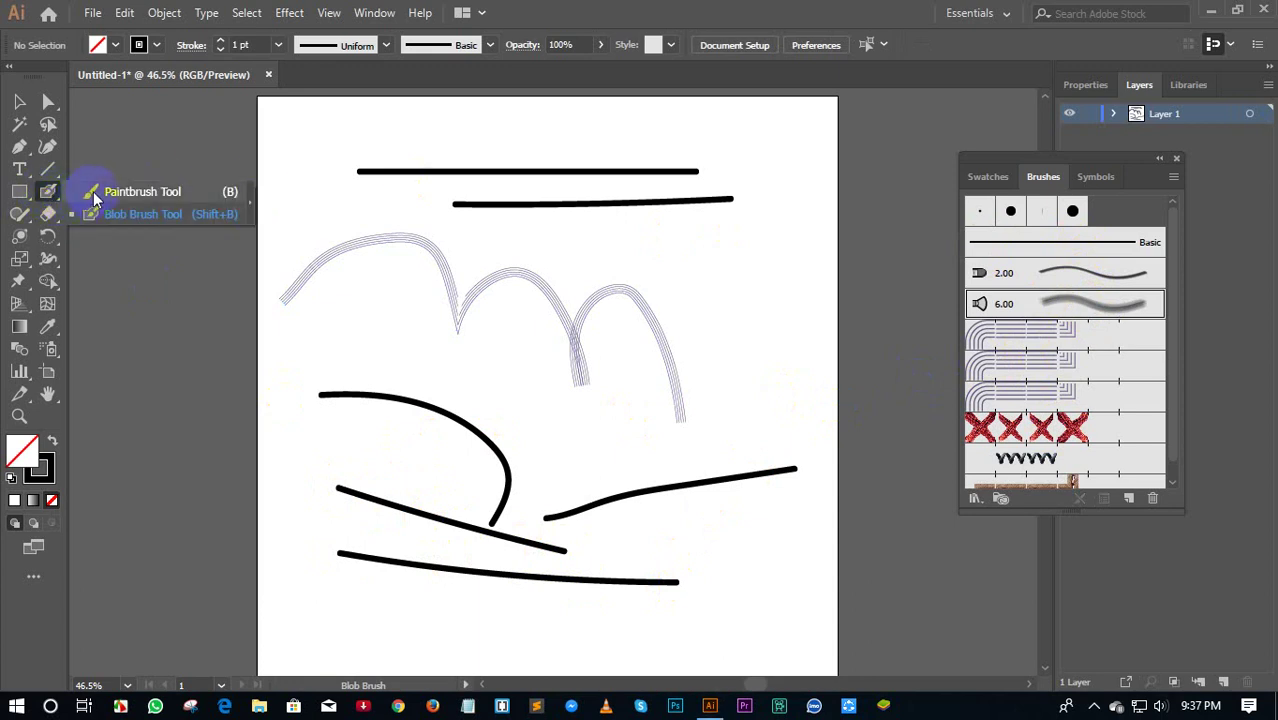
drag(580, 204, 796, 272)
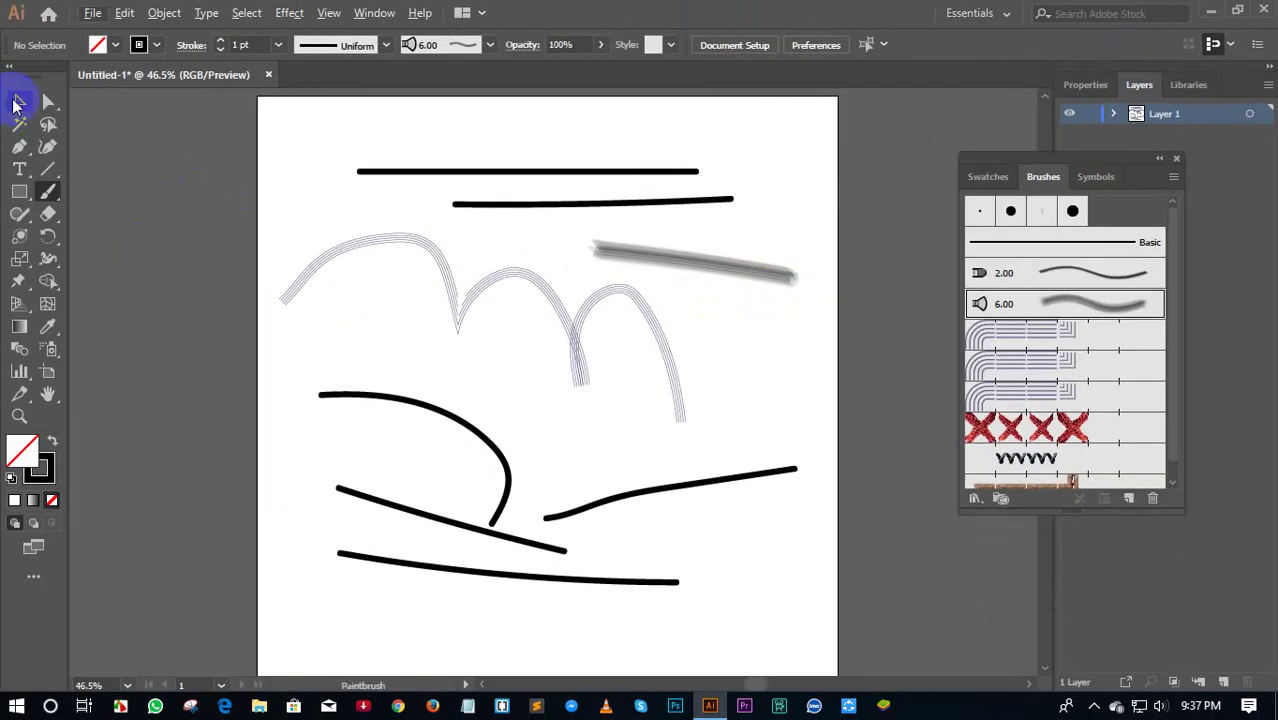
Select and delete all artwork, then dock the Brushes panel
click(17, 103)
drag(303, 137, 799, 607)
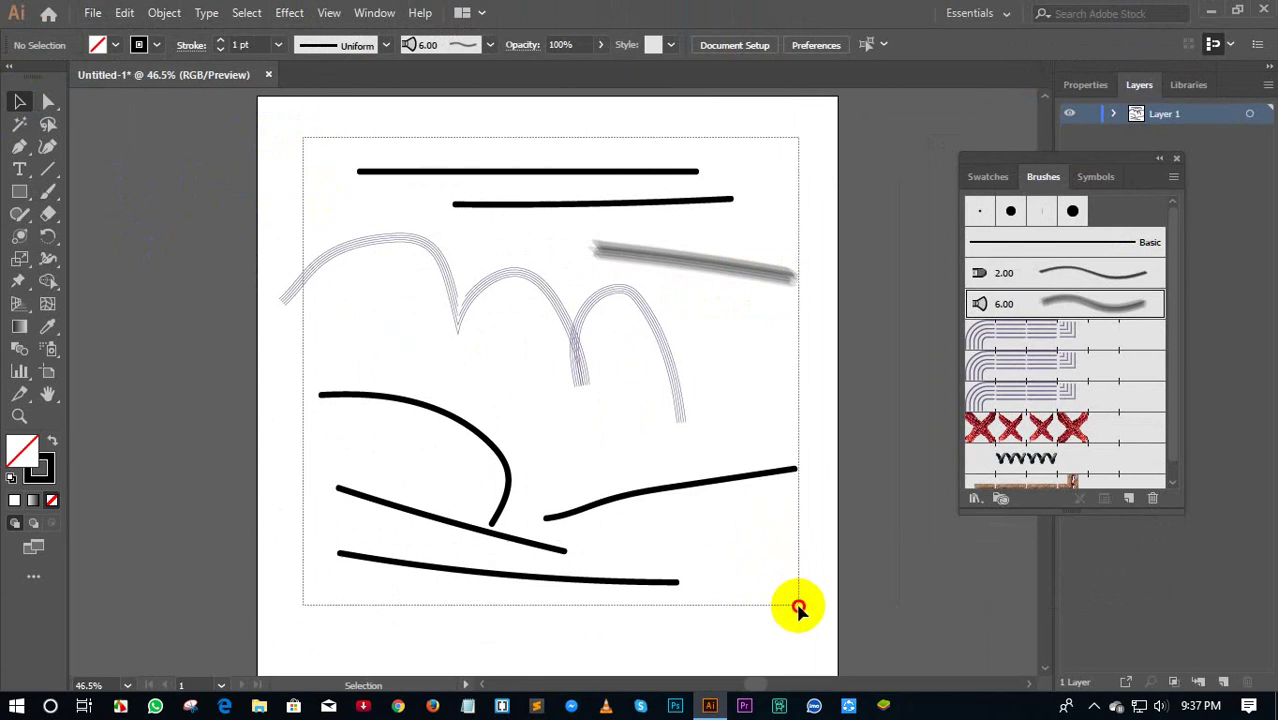
key(Delete)
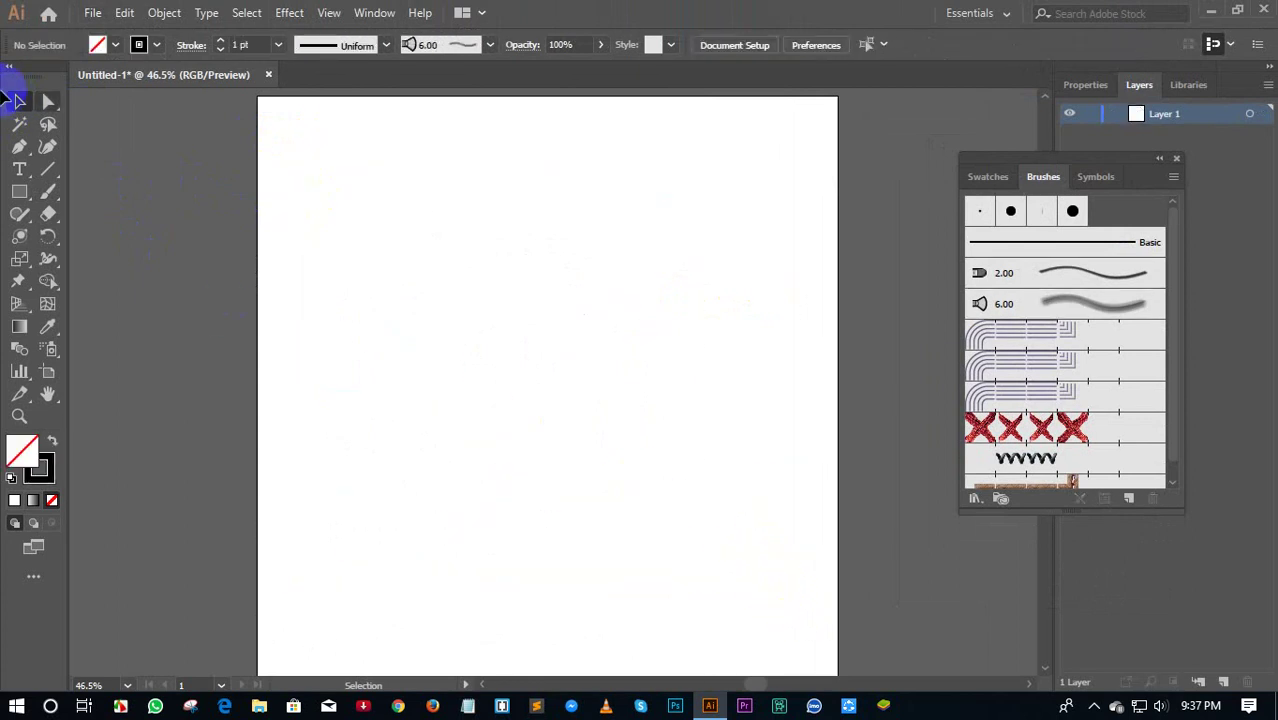
mouse_move(1049, 157)
mouse_down()
mouse_move(1142, 232)
mouse_move(1152, 340)
mouse_up()
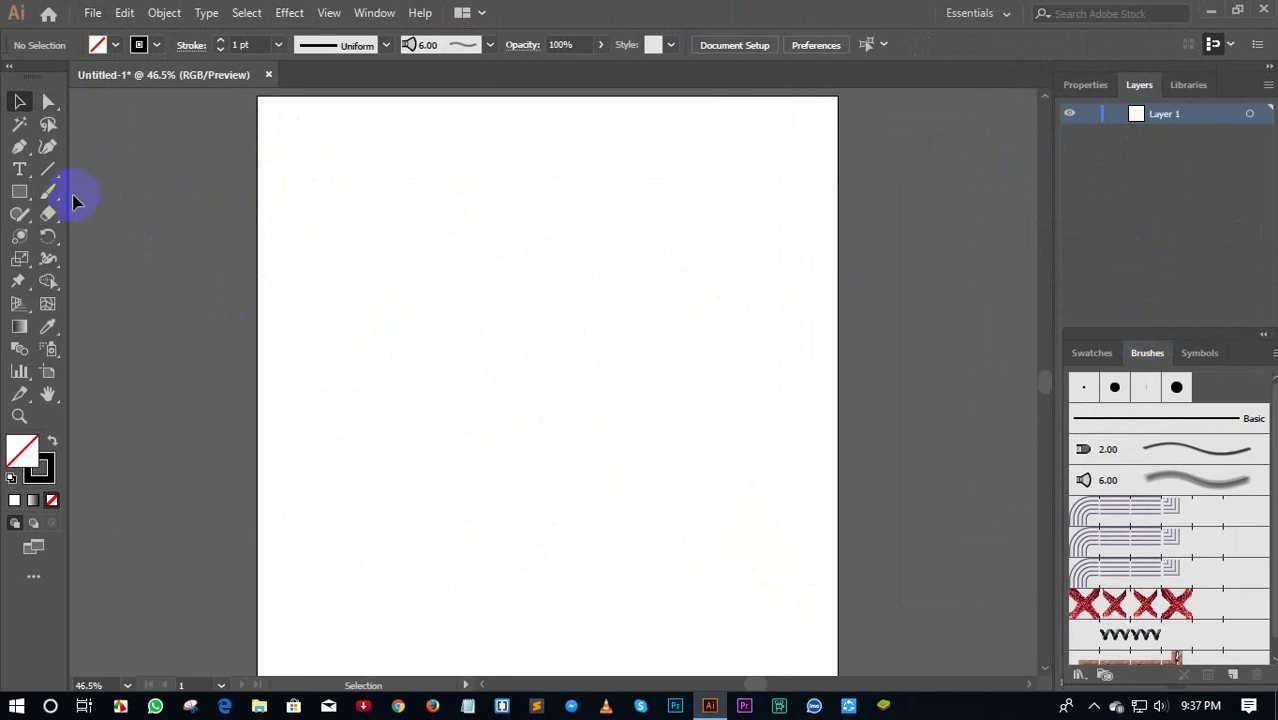
Paint a long grey 6.00 bristle stroke across the middle of the artboard
drag(55, 198, 88, 201)
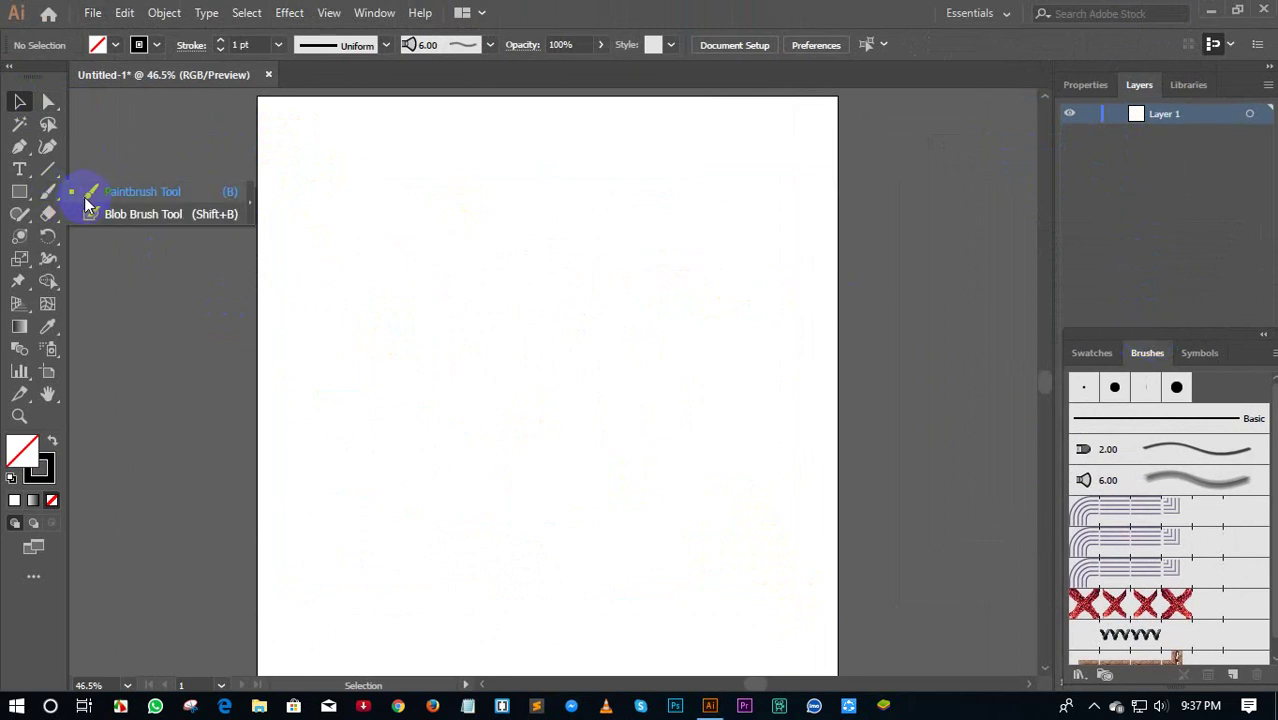
drag(93, 204, 191, 218)
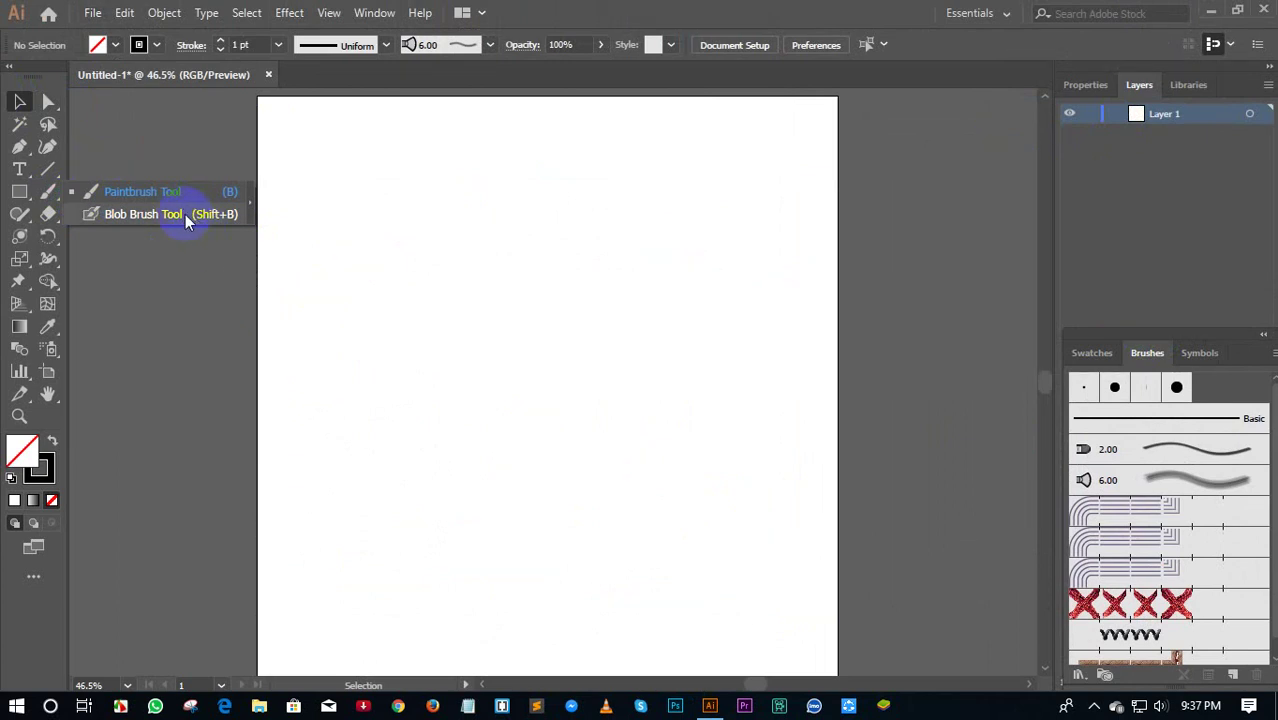
drag(185, 214, 160, 194)
drag(380, 339, 767, 372)
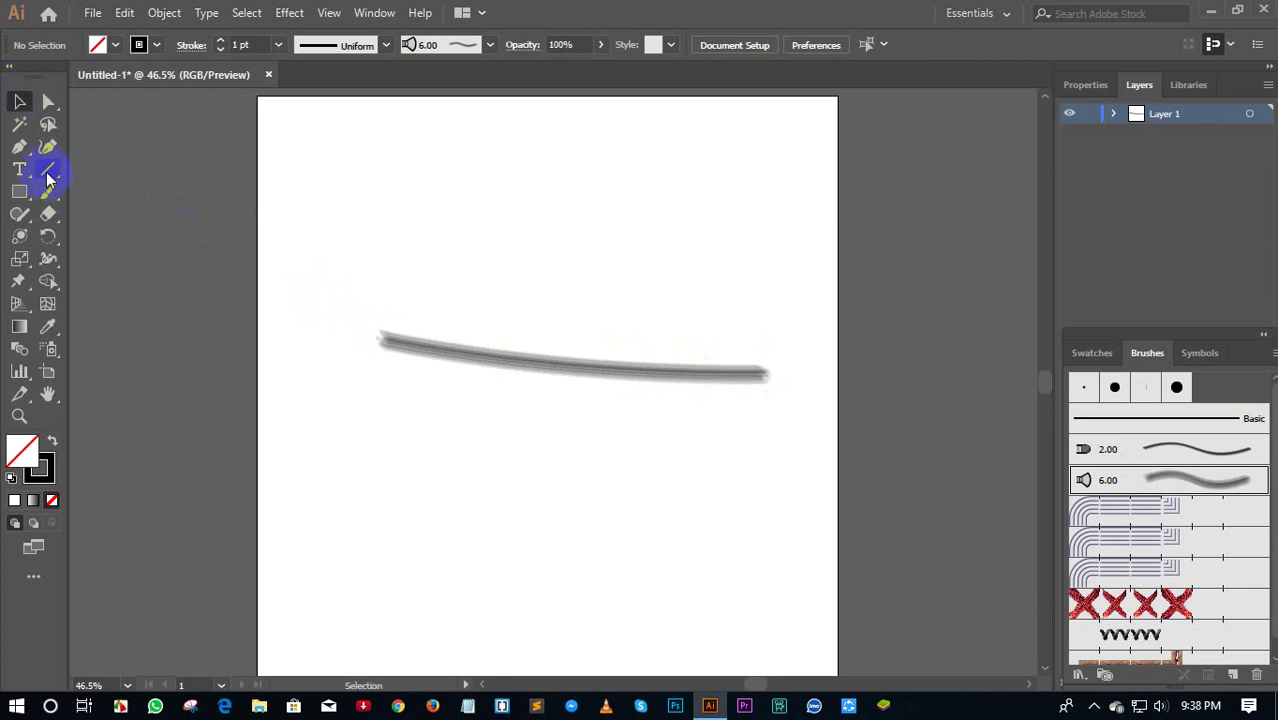
Draw a black blob stroke below the grey one and stretch its right end
drag(50, 178, 91, 214)
drag(315, 462, 664, 470)
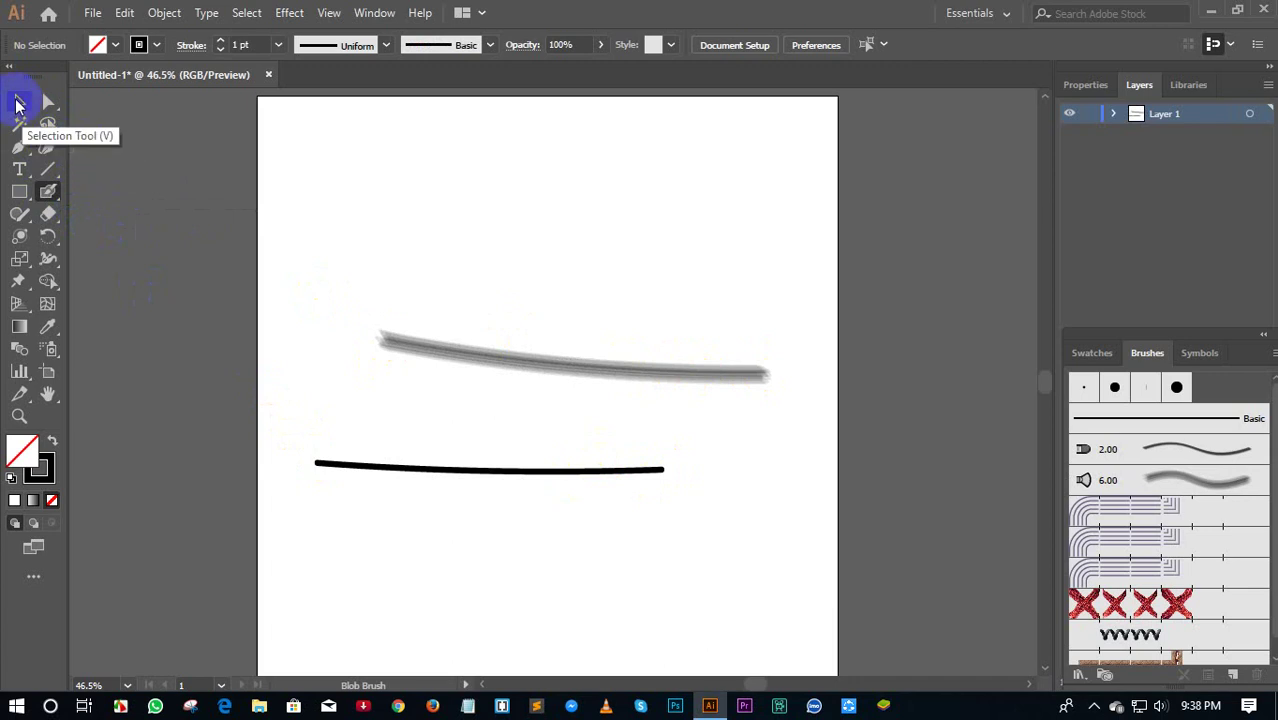
click(17, 103)
click(435, 469)
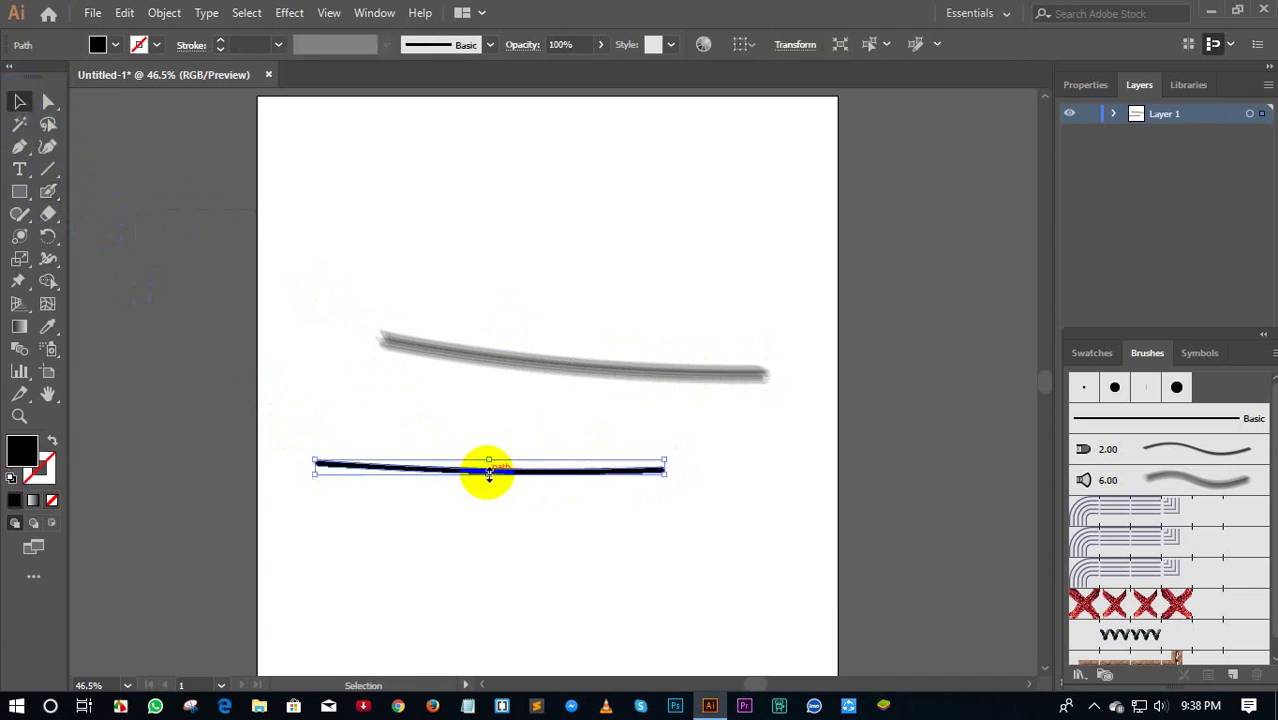
drag(670, 475, 687, 486)
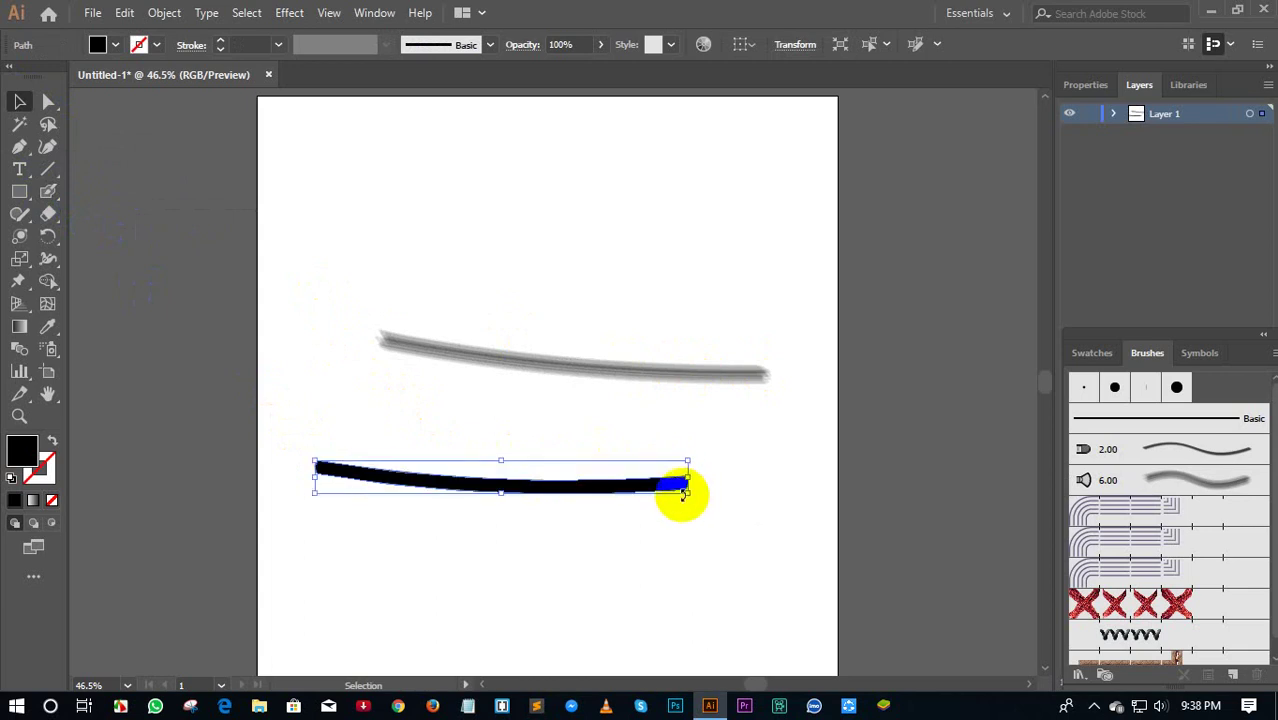
Delete the thick black stroke and select the grey bristle stroke
click(440, 392)
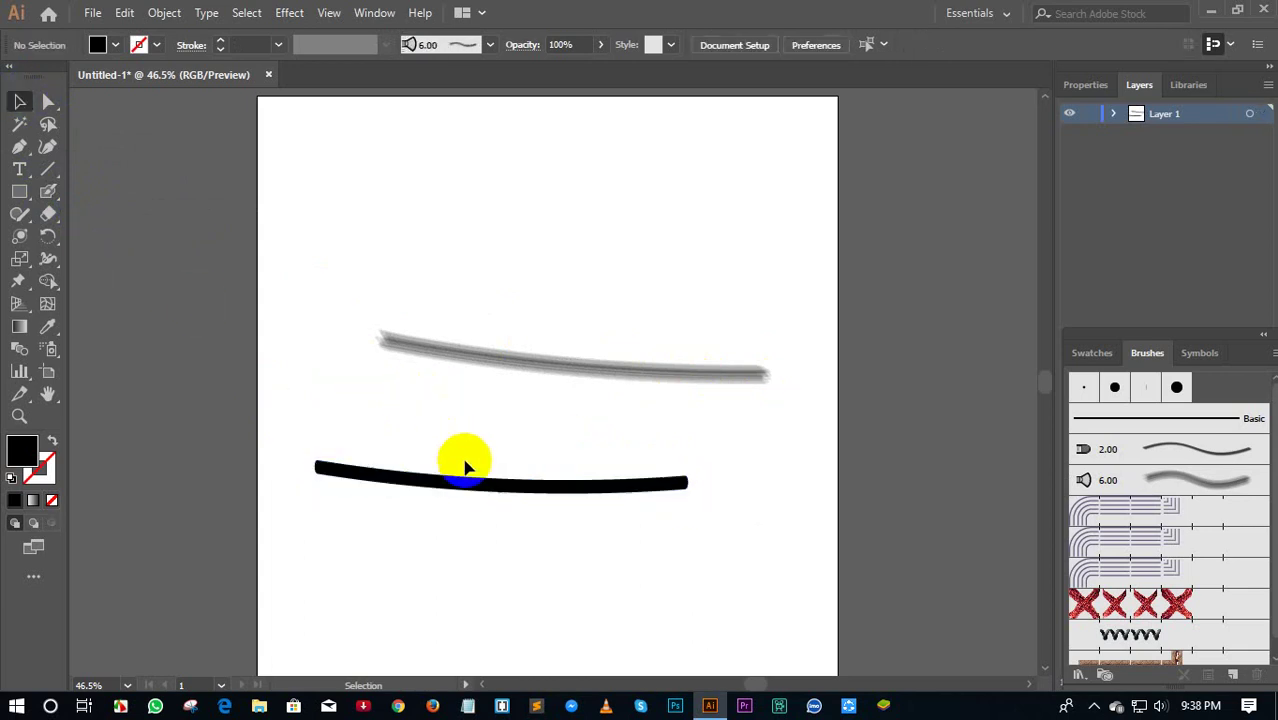
click(472, 483)
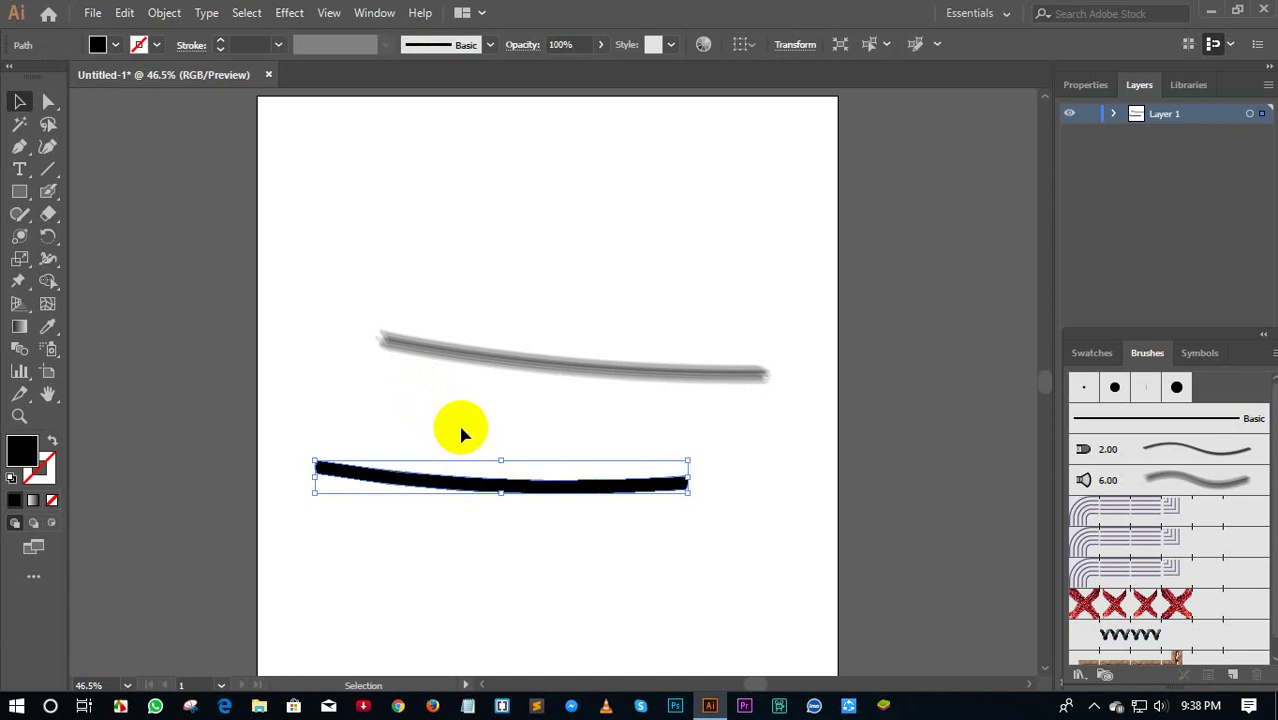
key(Delete)
click(437, 365)
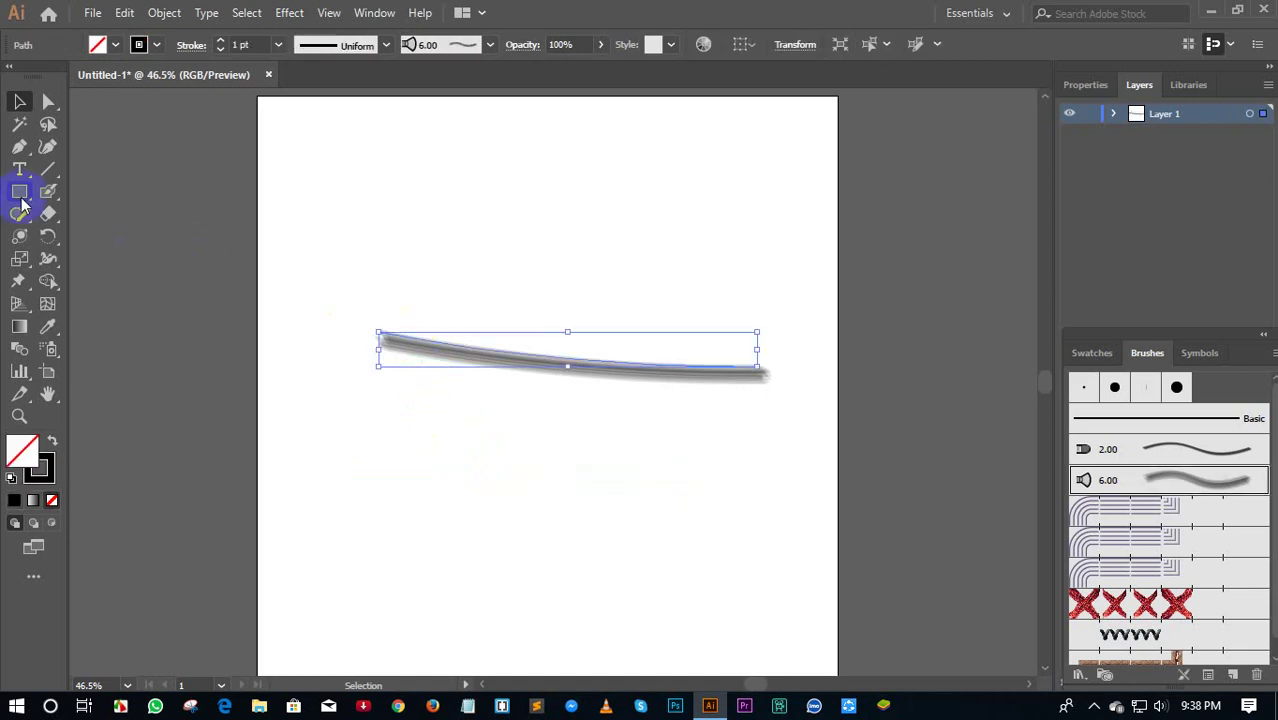
Float the Brushes panel, give the grey stroke the 2.00 brush, and paint a thin lower line
drag(35, 198, 108, 196)
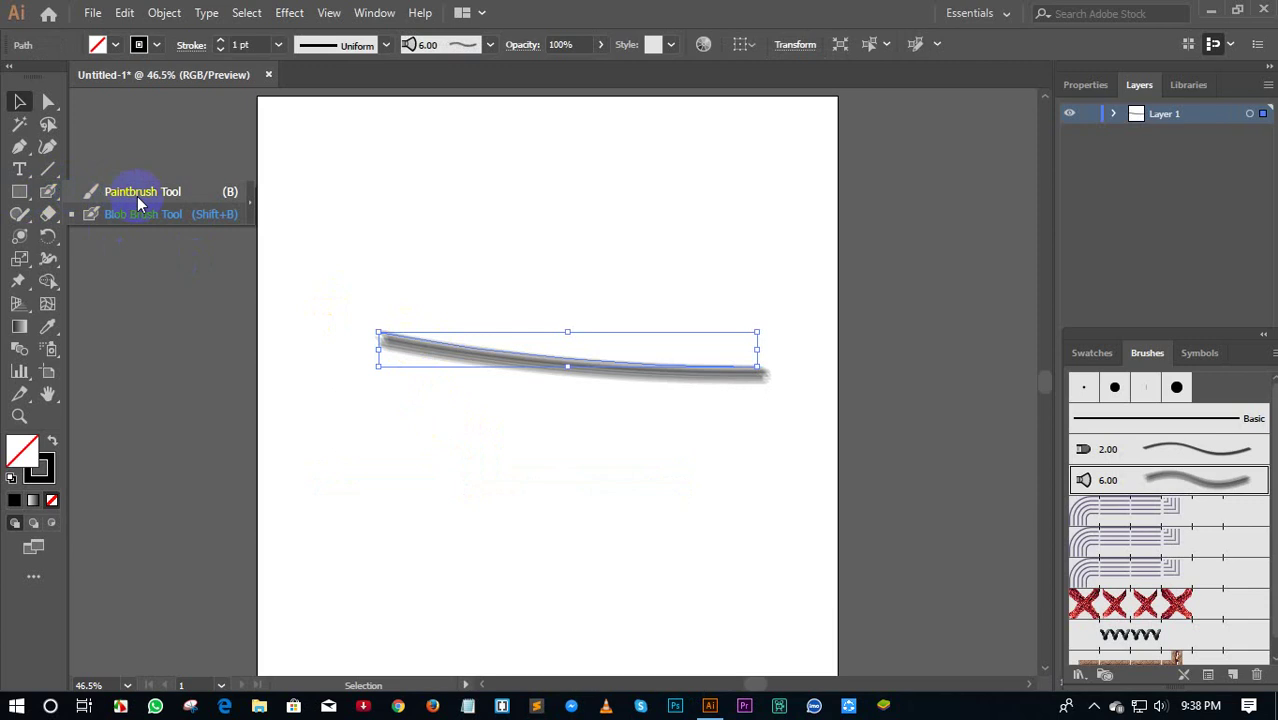
click(138, 203)
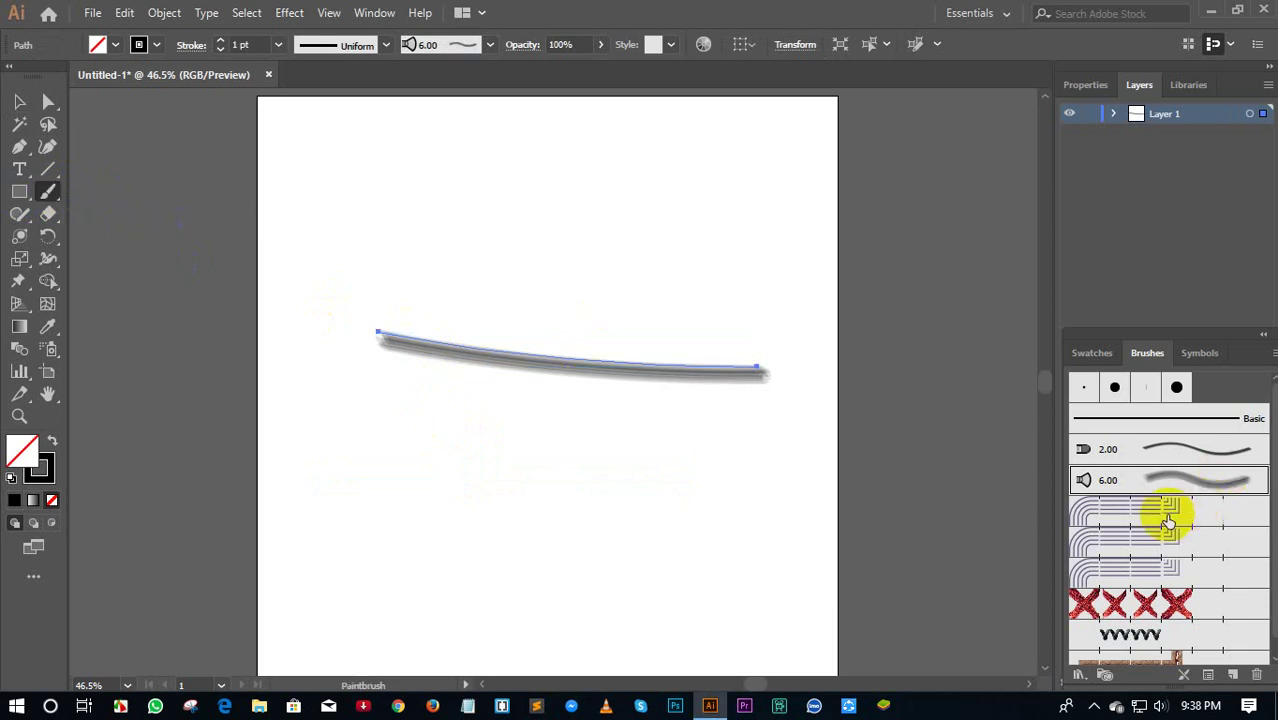
scroll(1163, 528, down, 1)
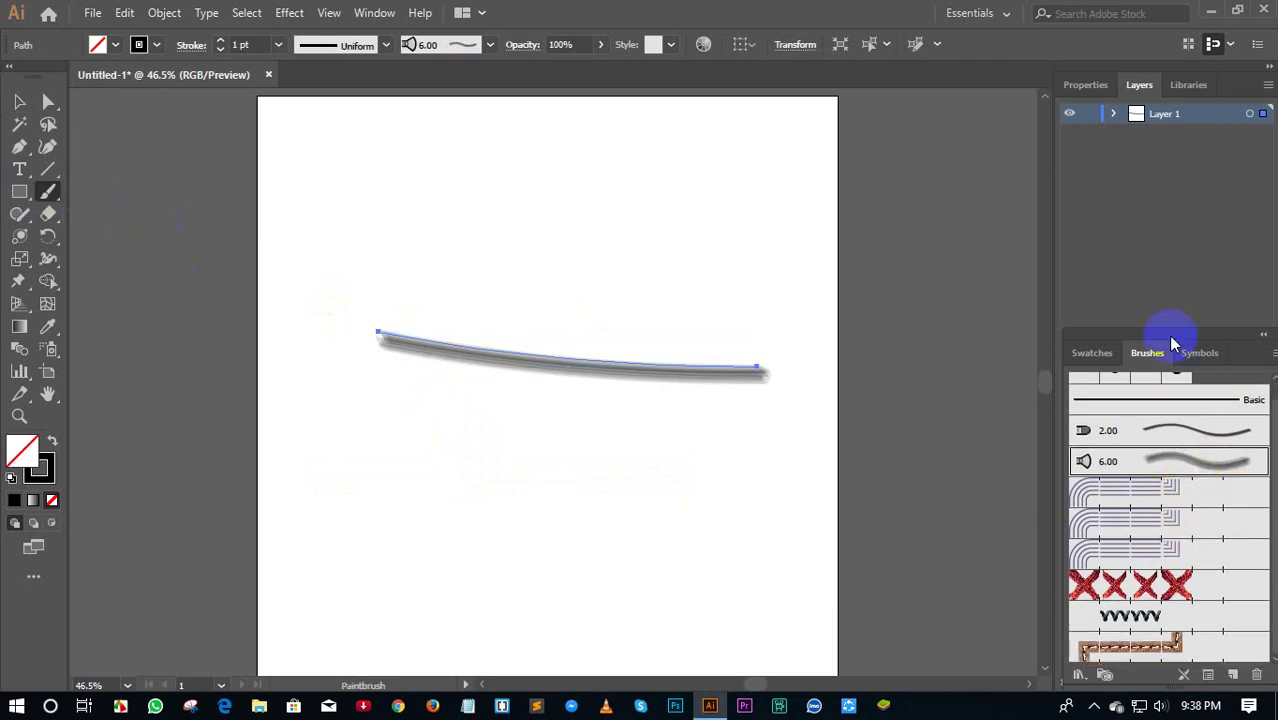
drag(1174, 343, 1055, 212)
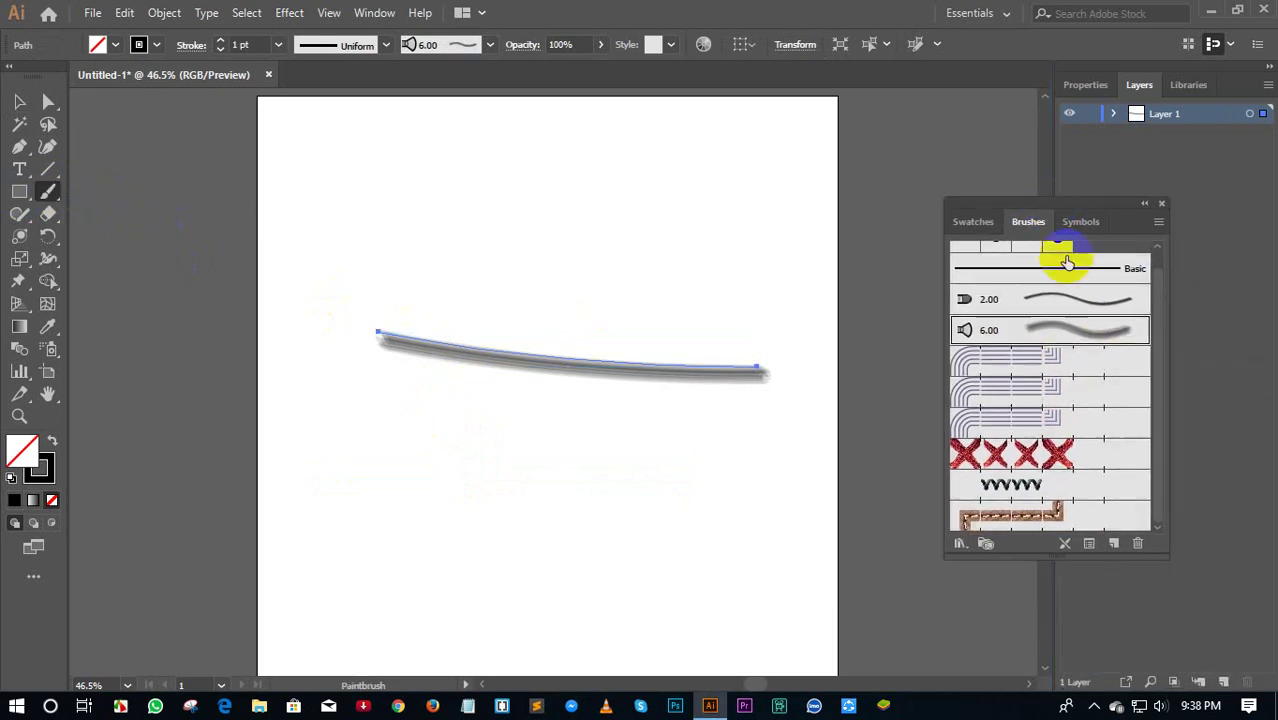
click(1033, 485)
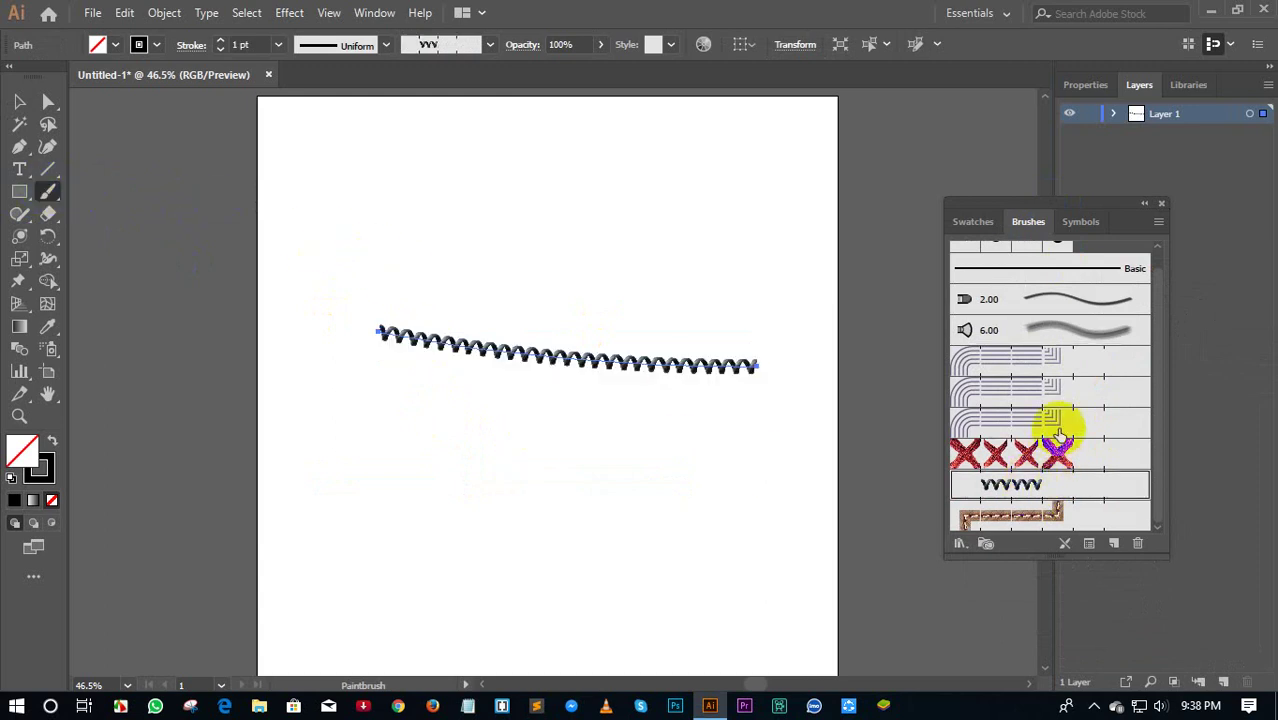
click(1047, 297)
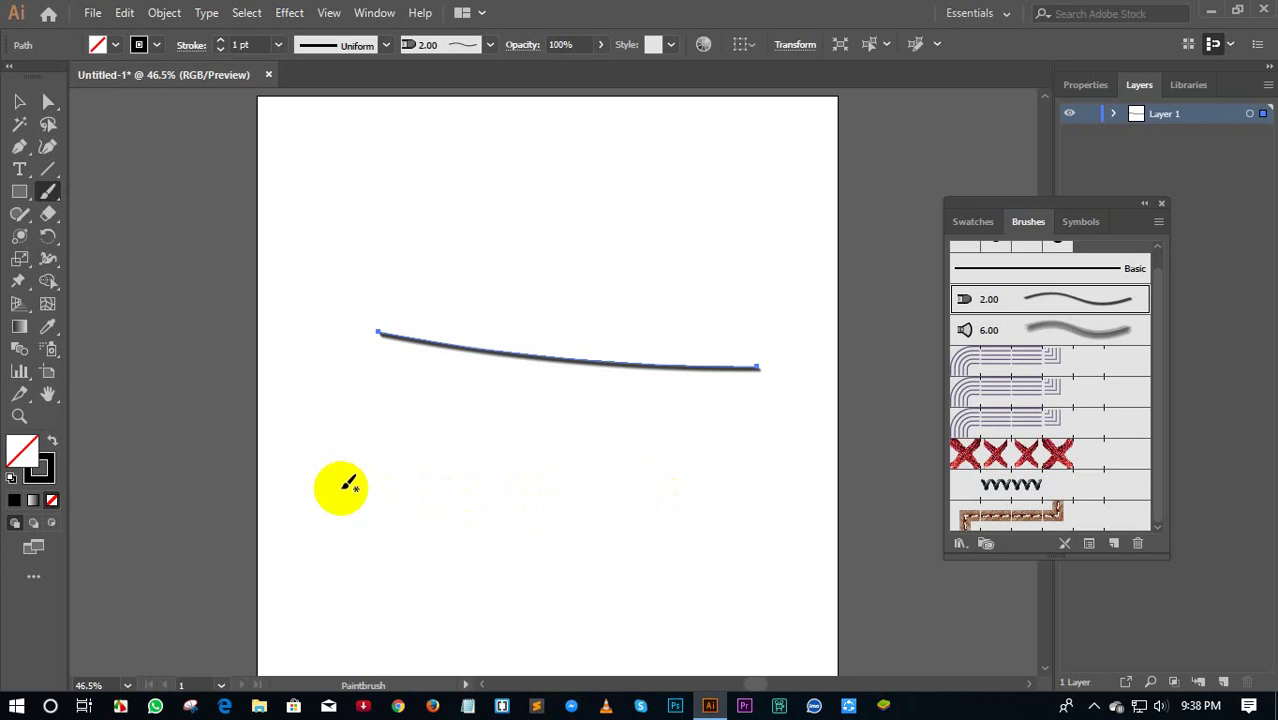
drag(342, 487, 662, 545)
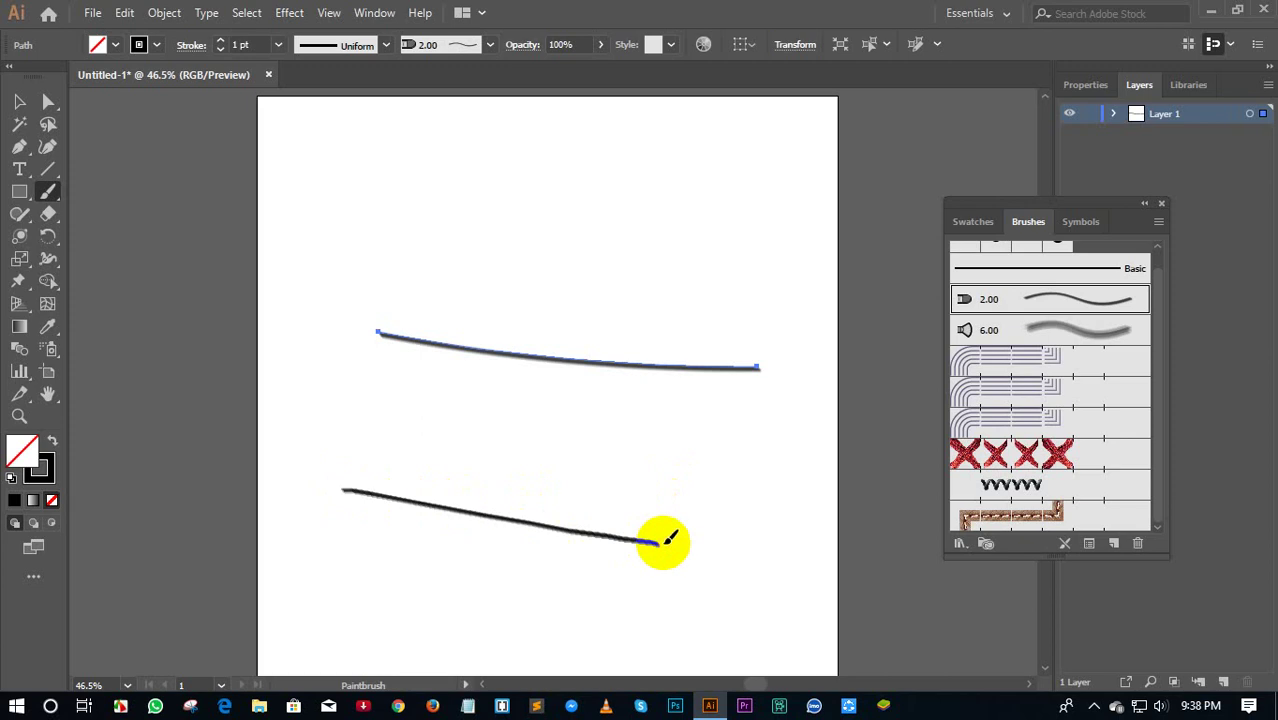
Paint a VVV zigzag stroke near the artboard top
click(1056, 485)
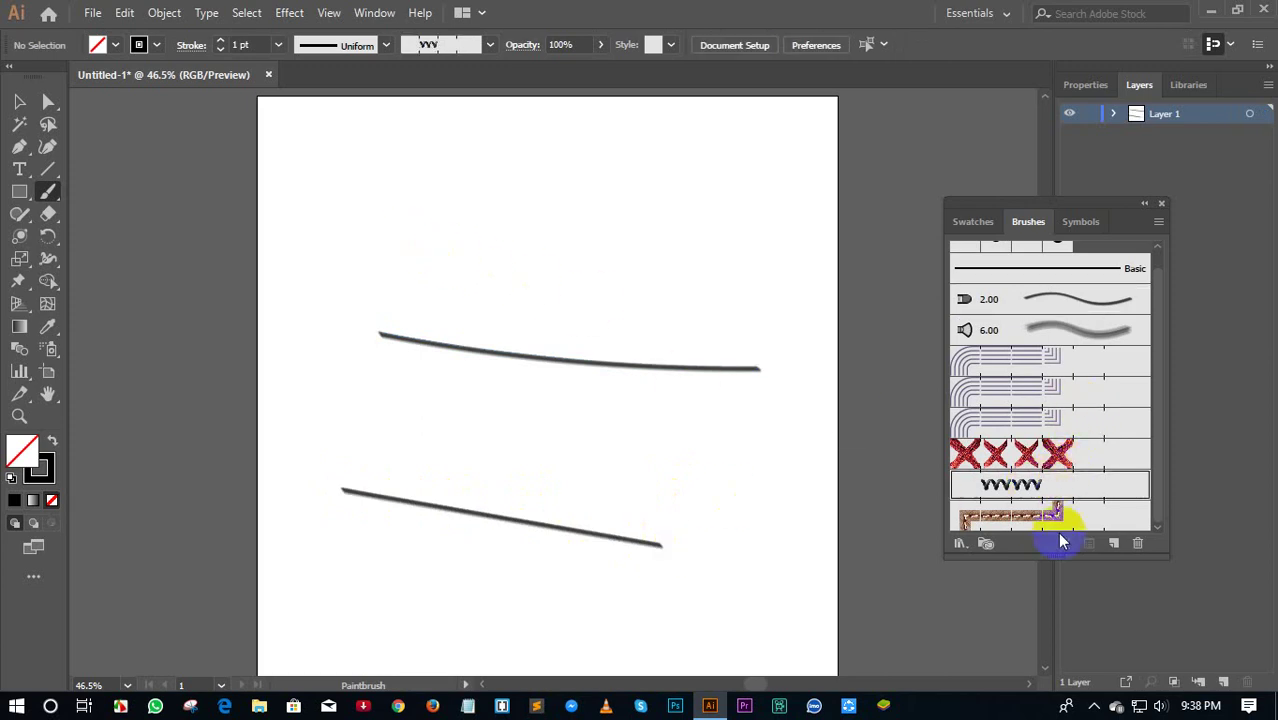
drag(377, 214, 830, 287)
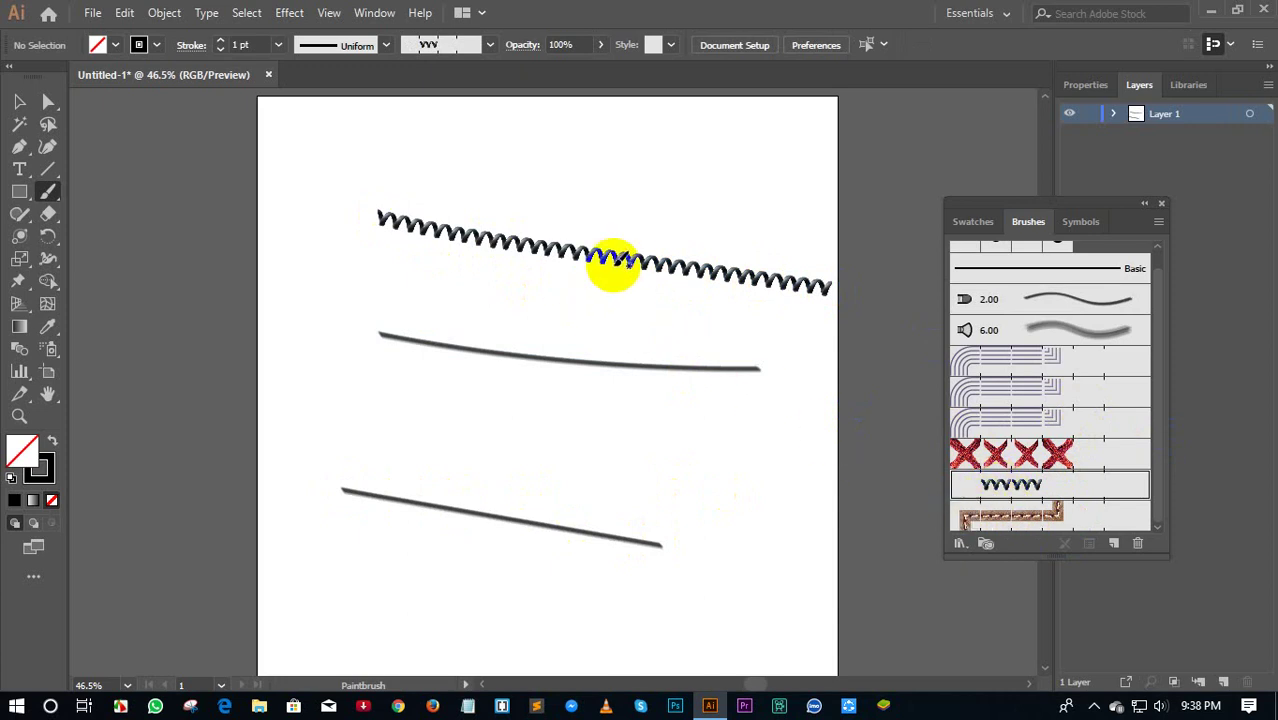
drag(580, 256, 410, 210)
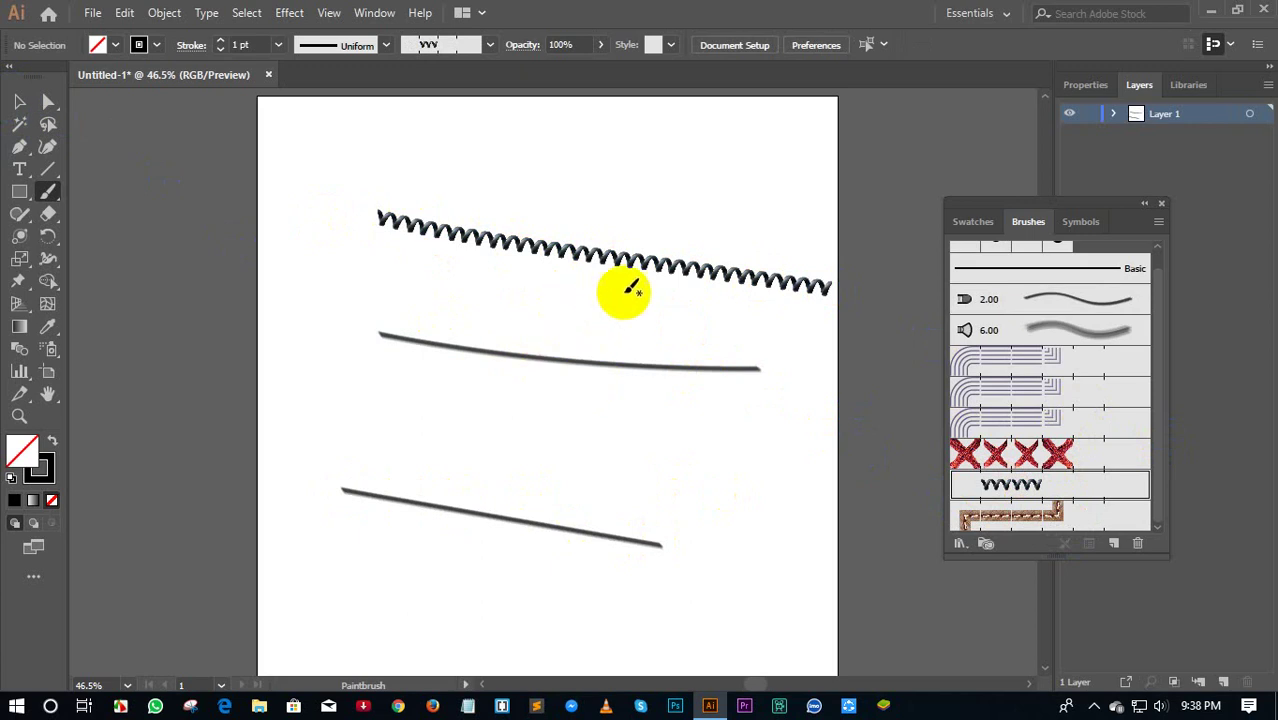
drag(570, 250, 550, 232)
click(19, 101)
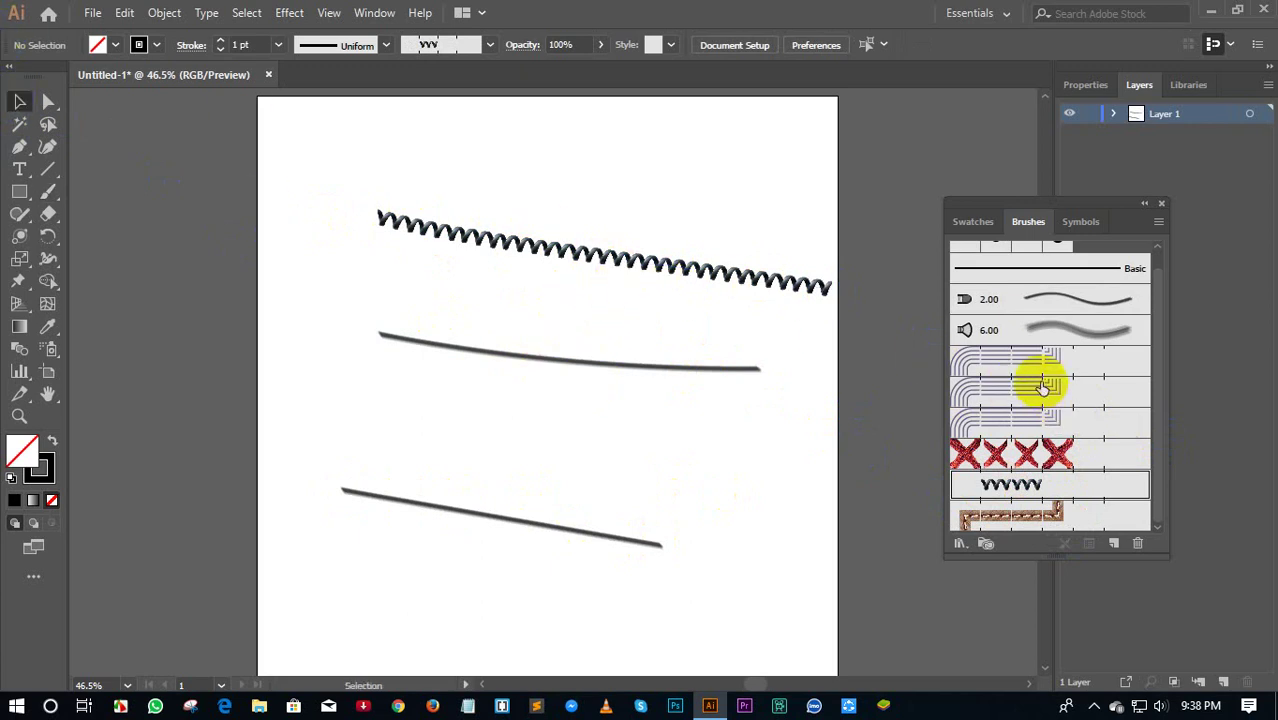
click(958, 543)
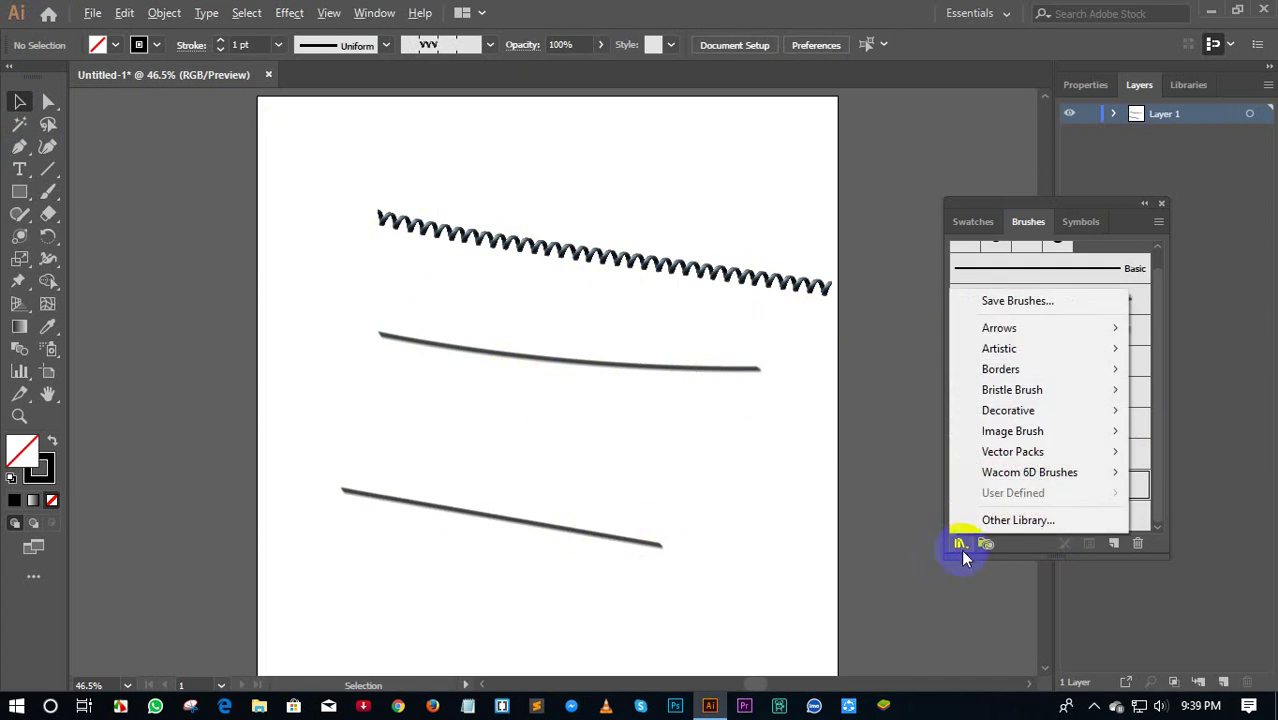
Open the Bristle Brush Library, switch to the Image Brush Library, and select the daisy brush
click(960, 546)
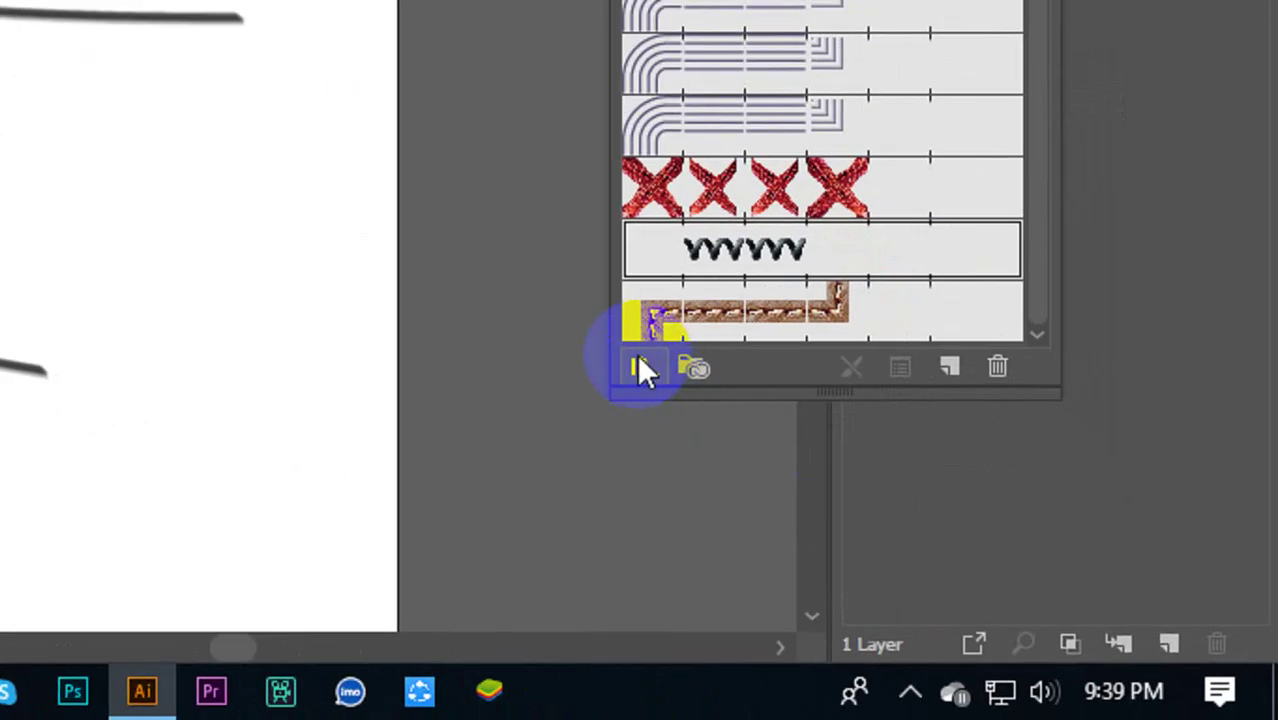
click(637, 360)
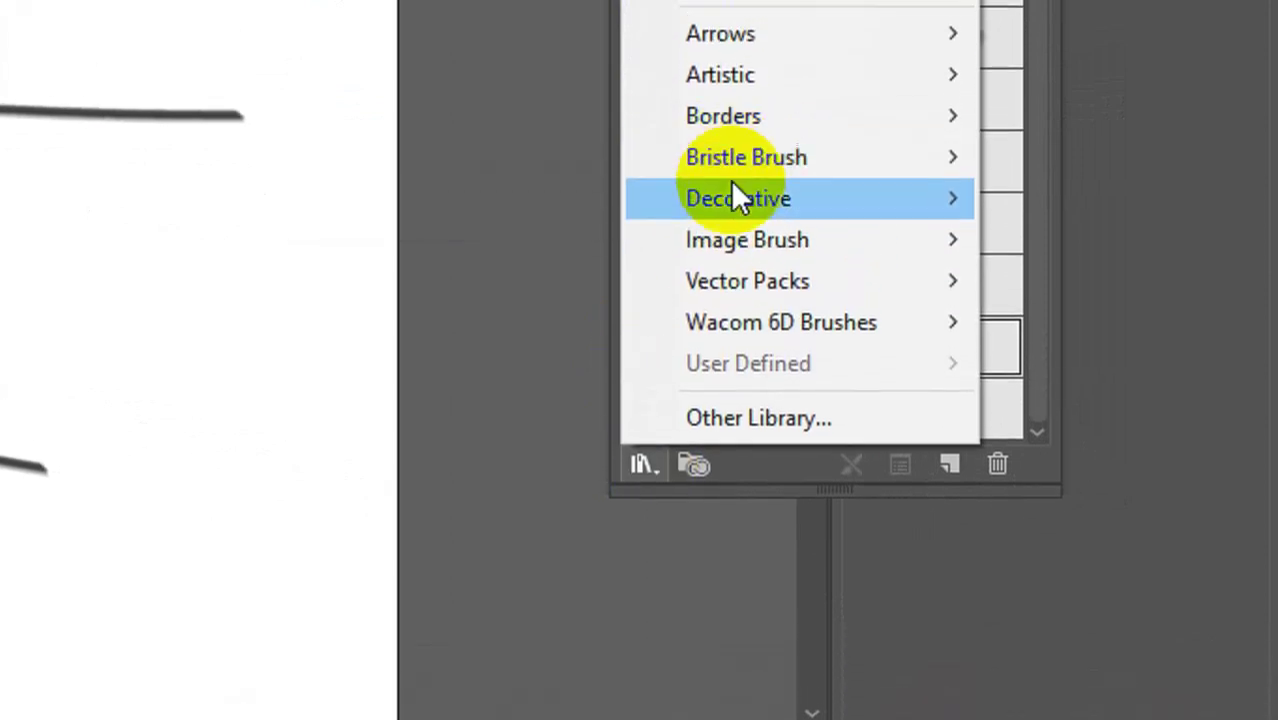
mouse_move(746, 167)
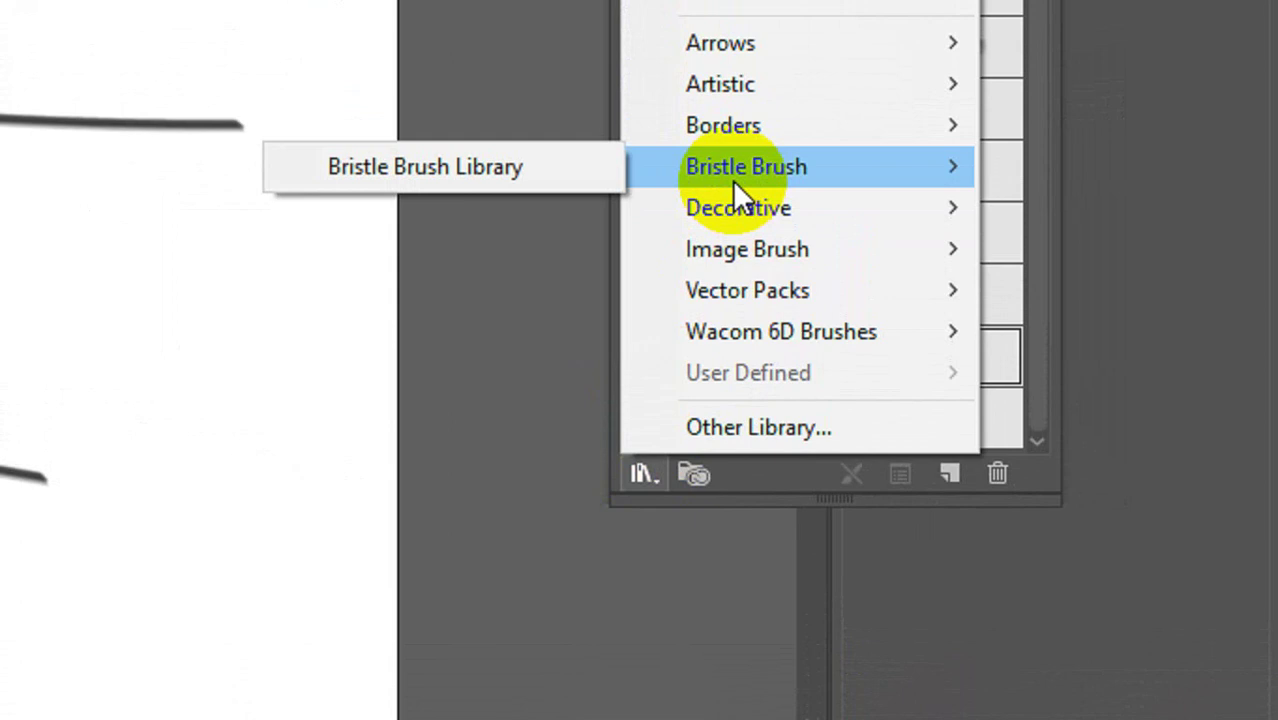
click(502, 190)
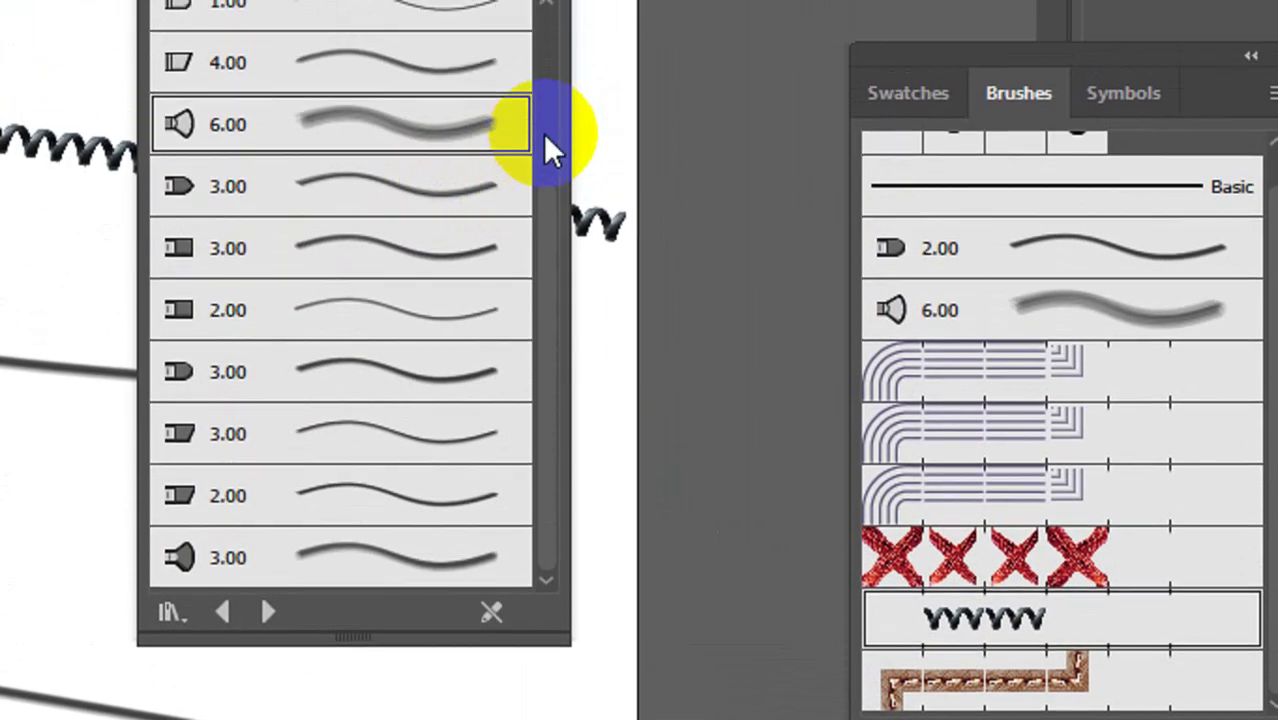
drag(543, 243, 548, 137)
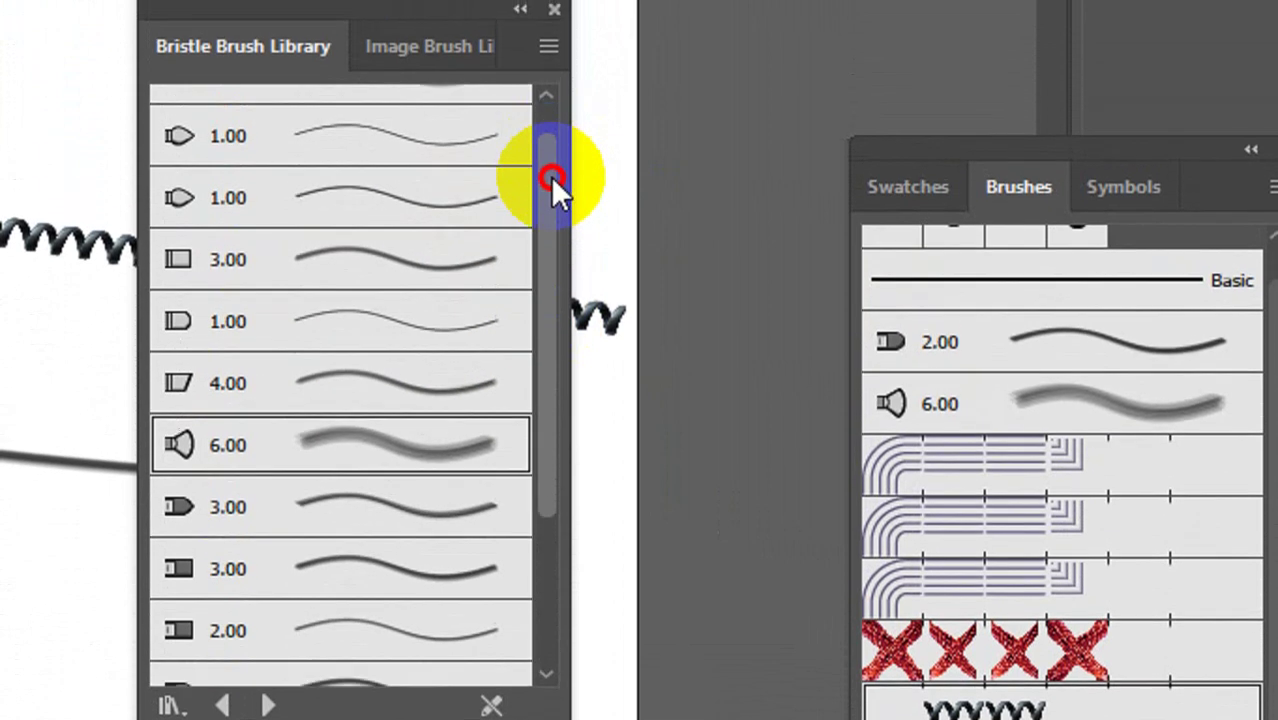
drag(553, 185, 558, 411)
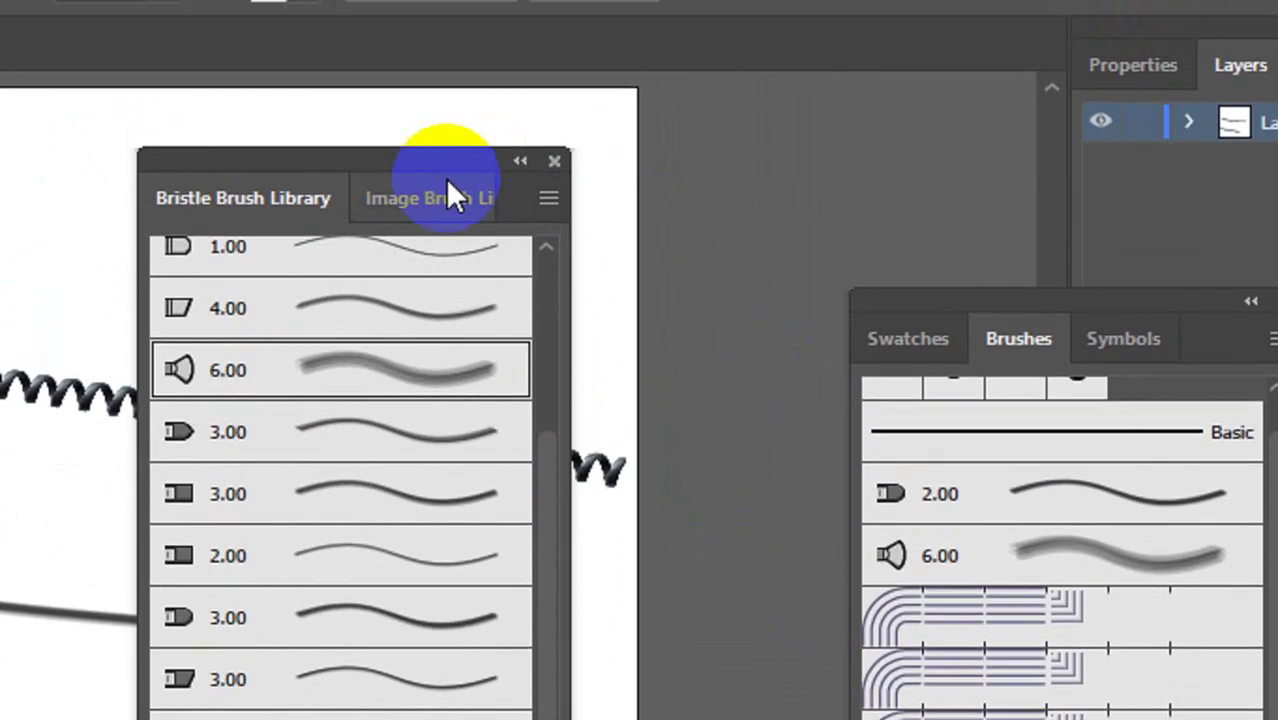
click(432, 198)
click(378, 490)
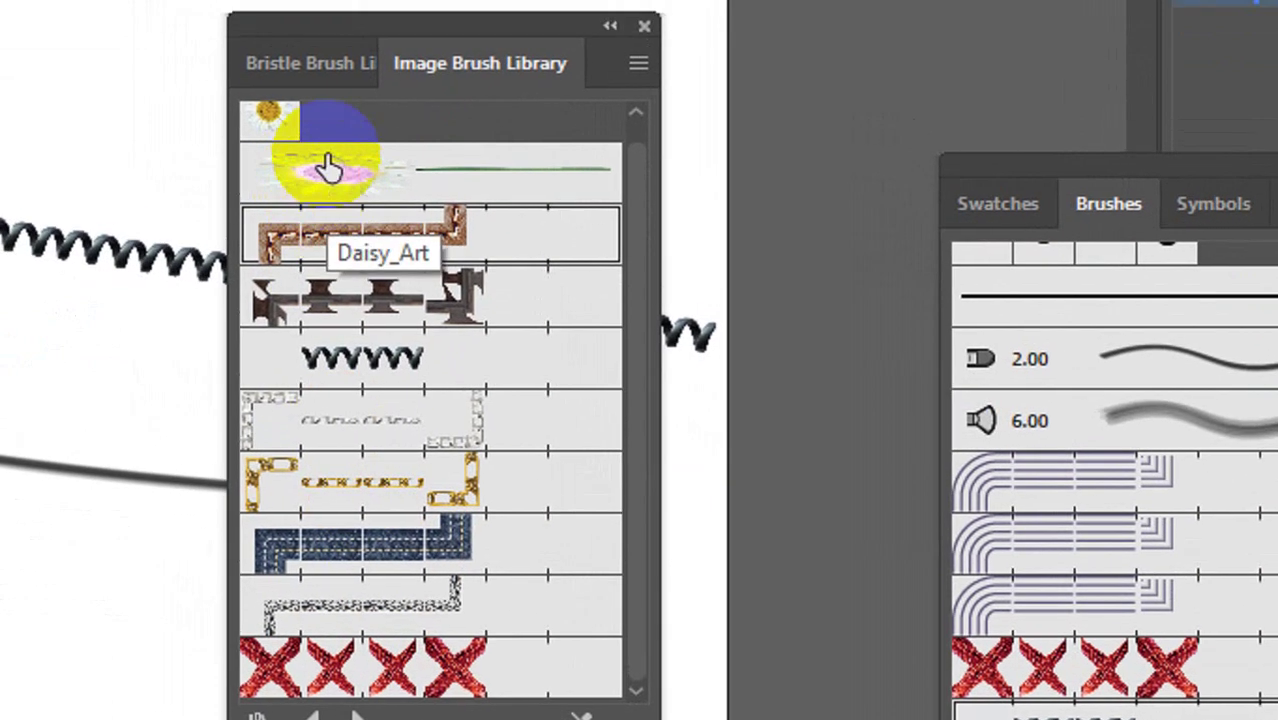
click(328, 168)
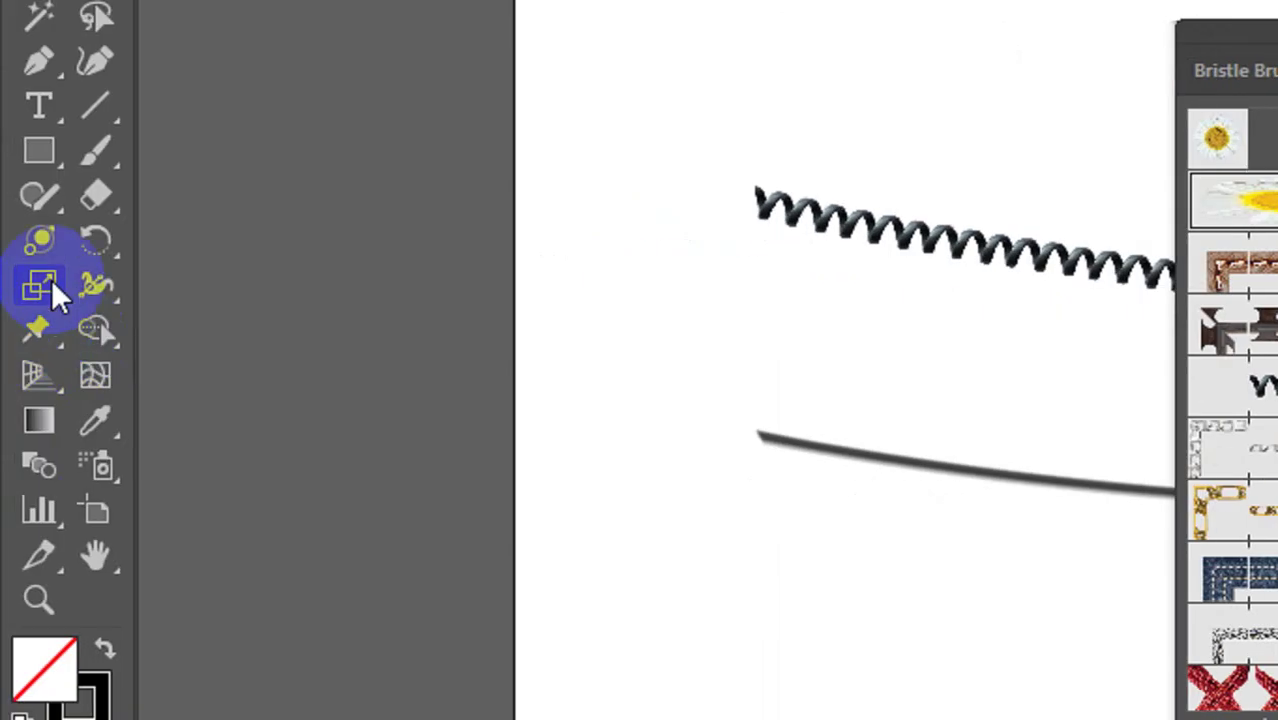
Paint two daisy strokes, then a blue denim-textured stroke along the artboard bottom
click(90, 190)
drag(653, 385, 880, 565)
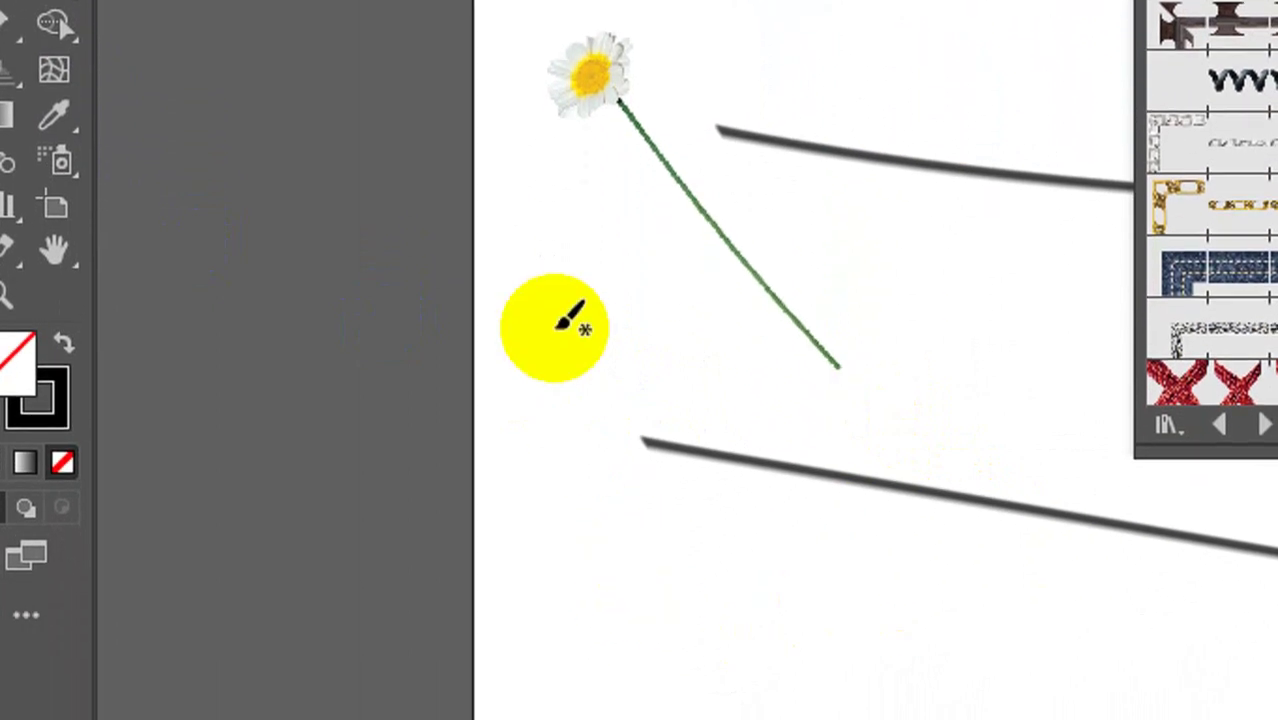
drag(558, 300, 889, 537)
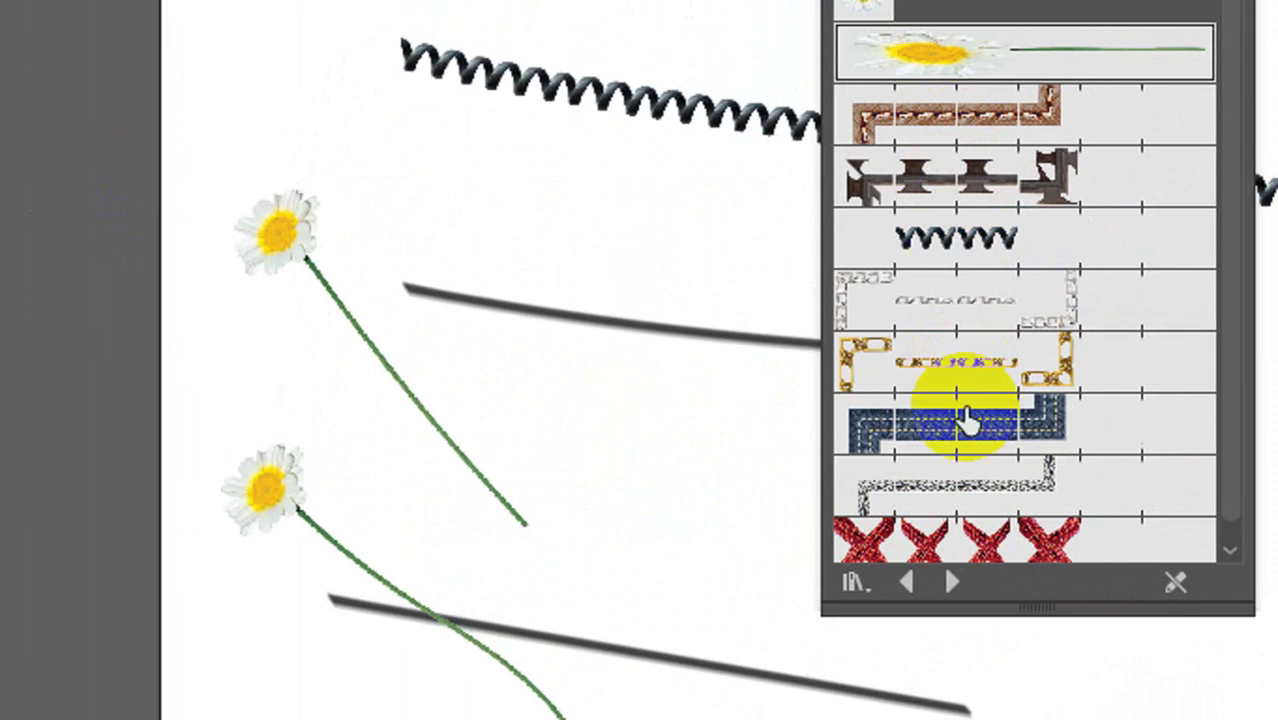
click(1000, 357)
drag(540, 440, 993, 553)
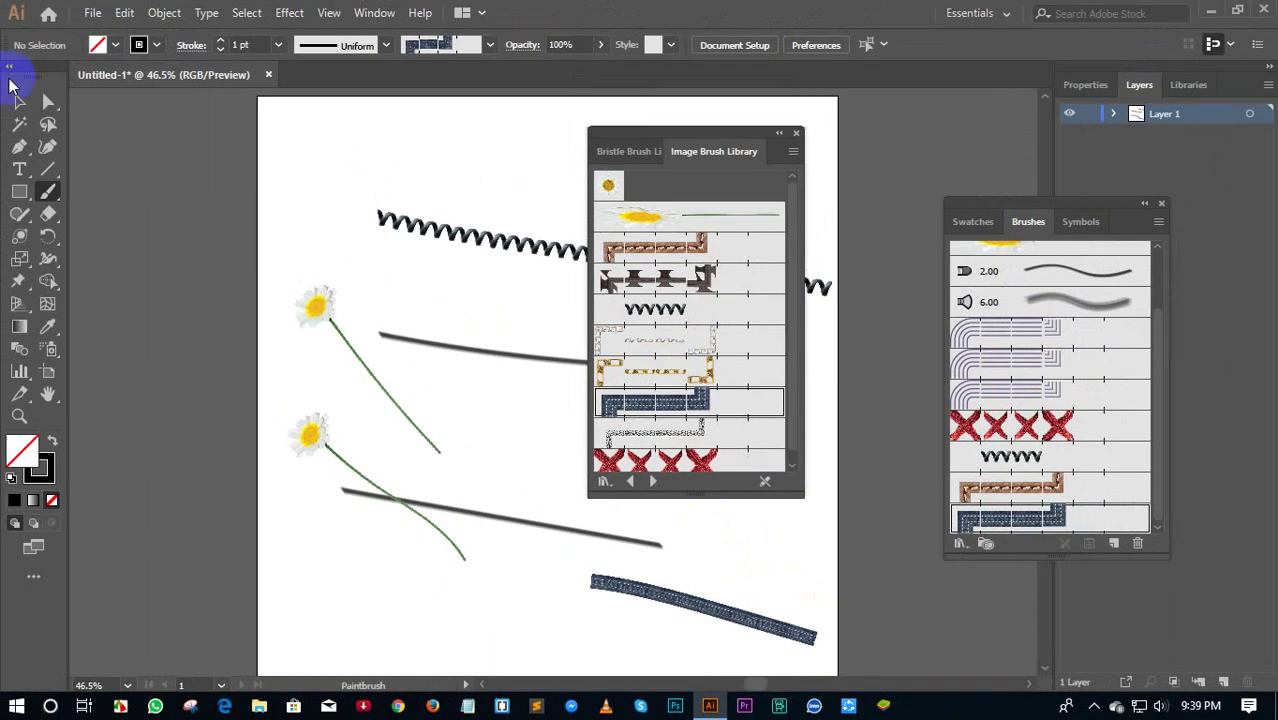
Move the Image Brush Library panel aside, then close it and the Brushes panel group
click(17, 99)
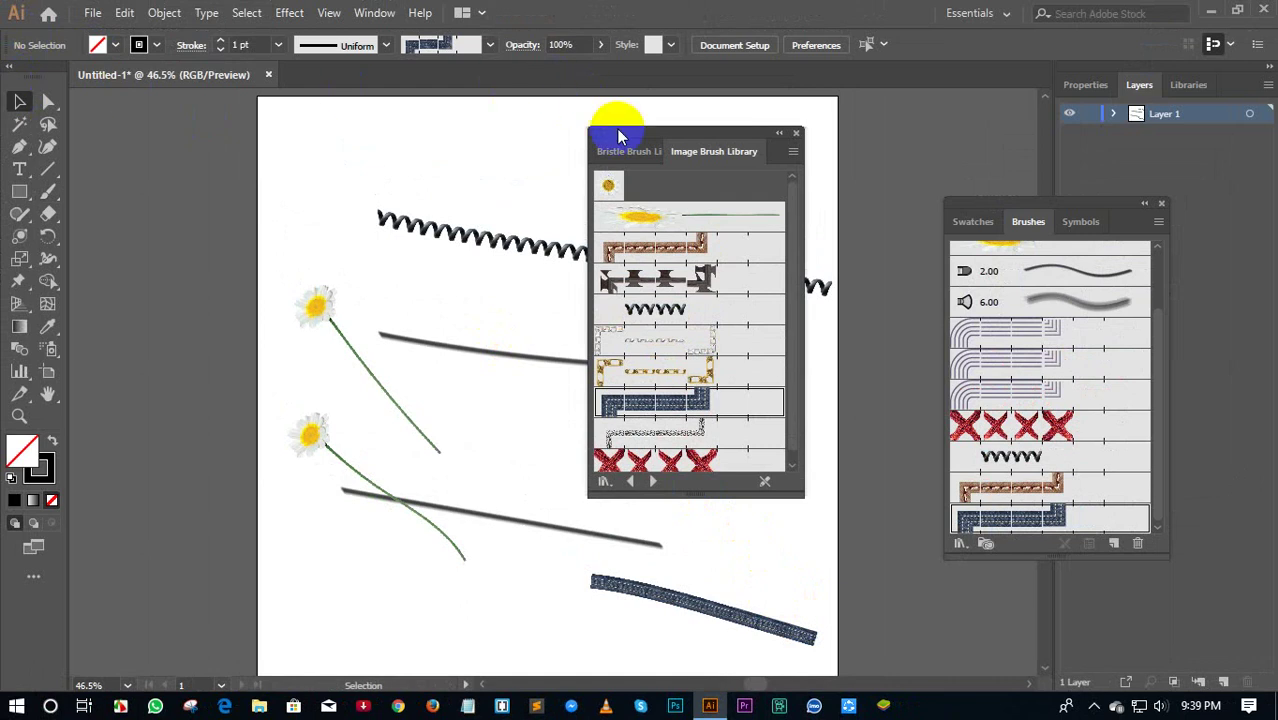
drag(622, 137, 1095, 490)
drag(986, 368, 986, 365)
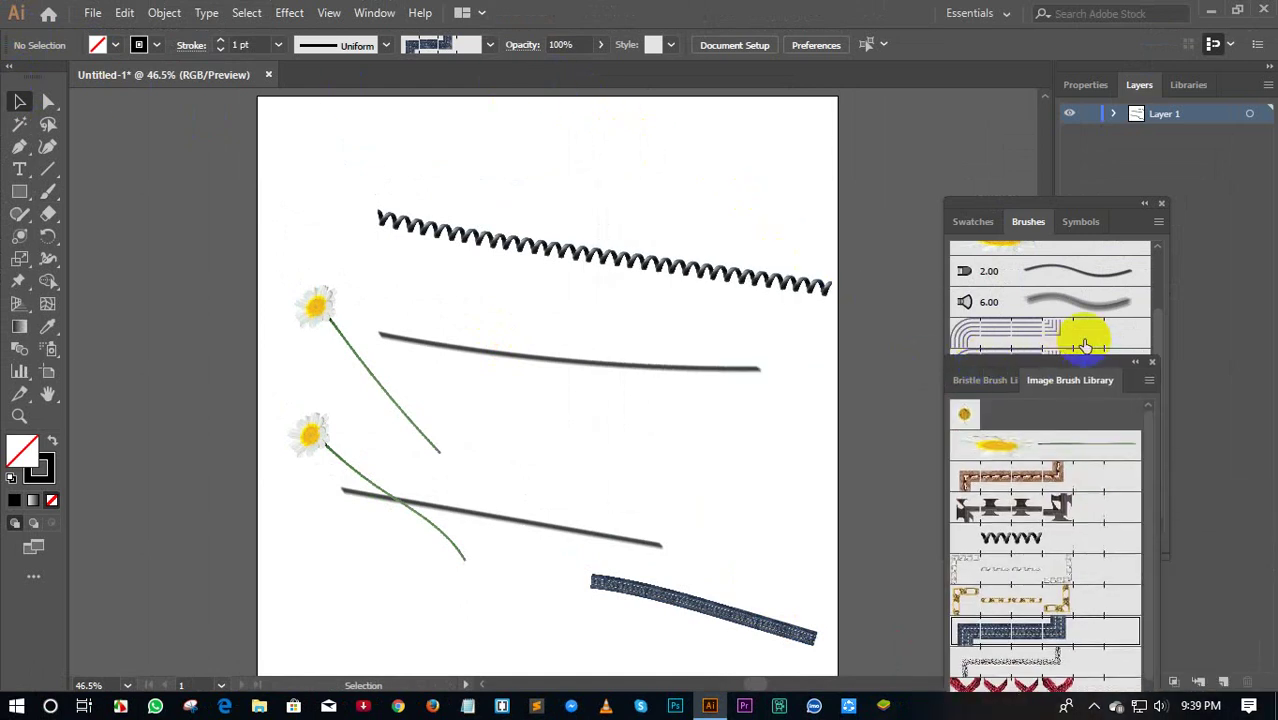
click(1147, 361)
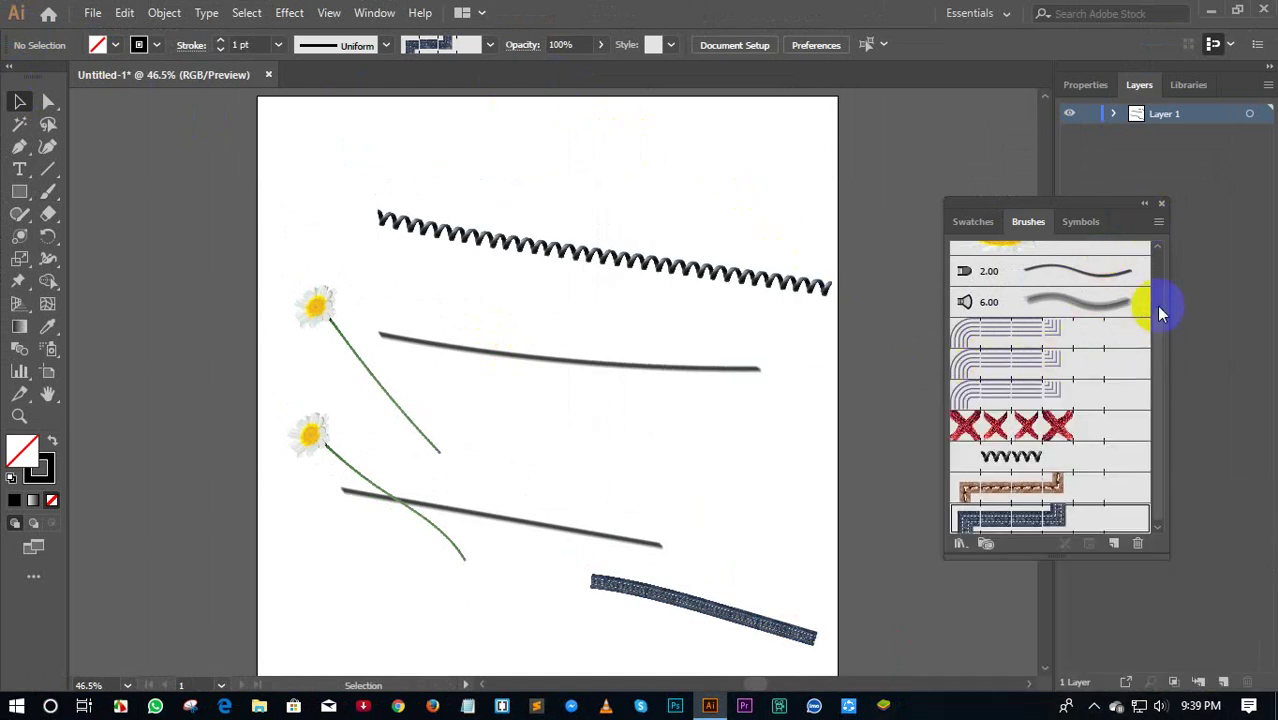
click(1160, 204)
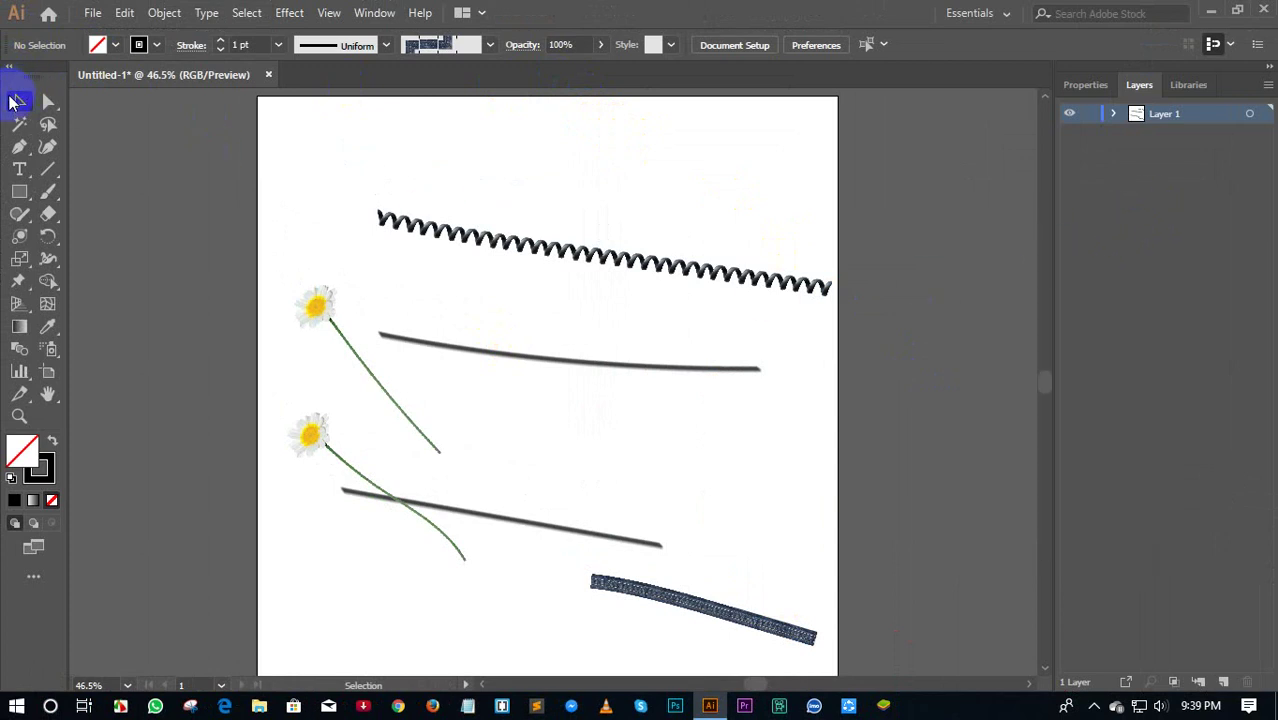
Delete the zigzag stroke, then the two grey strokes and the denim stroke
click(420, 230)
key(Delete)
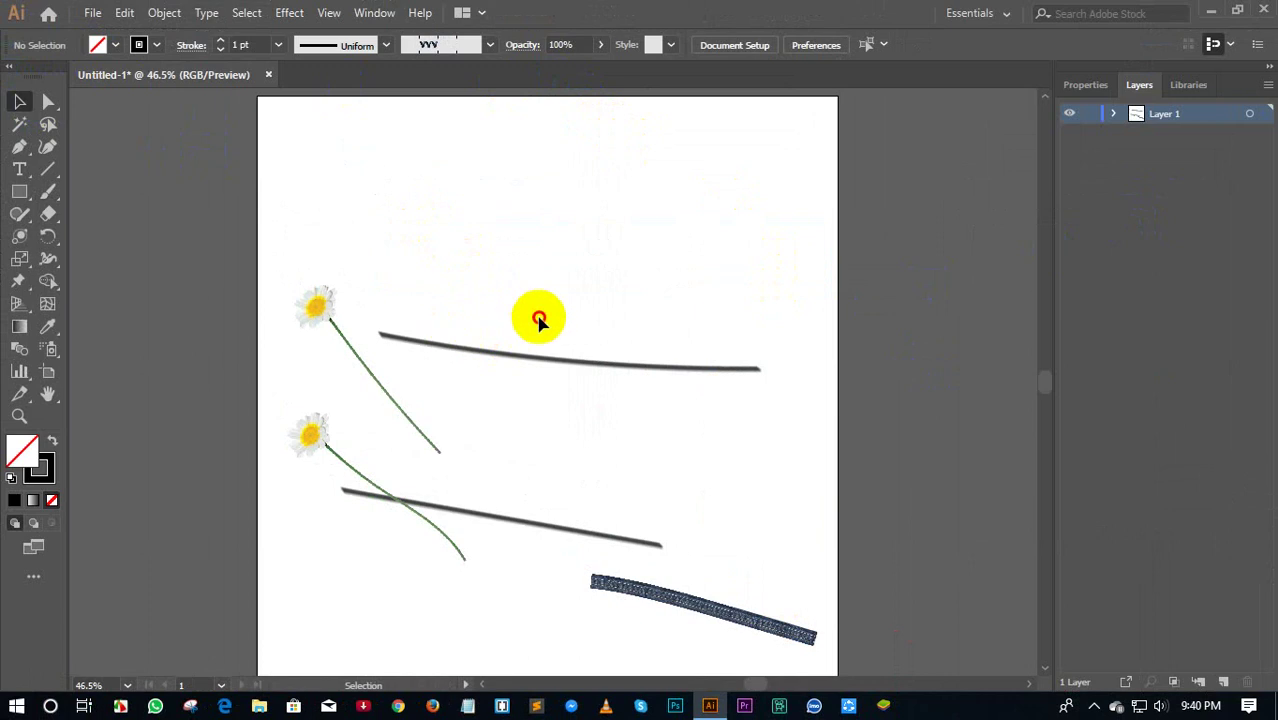
mouse_move(539, 318)
mouse_down()
mouse_move(715, 630)
mouse_move(718, 531)
mouse_up()
key(Delete)
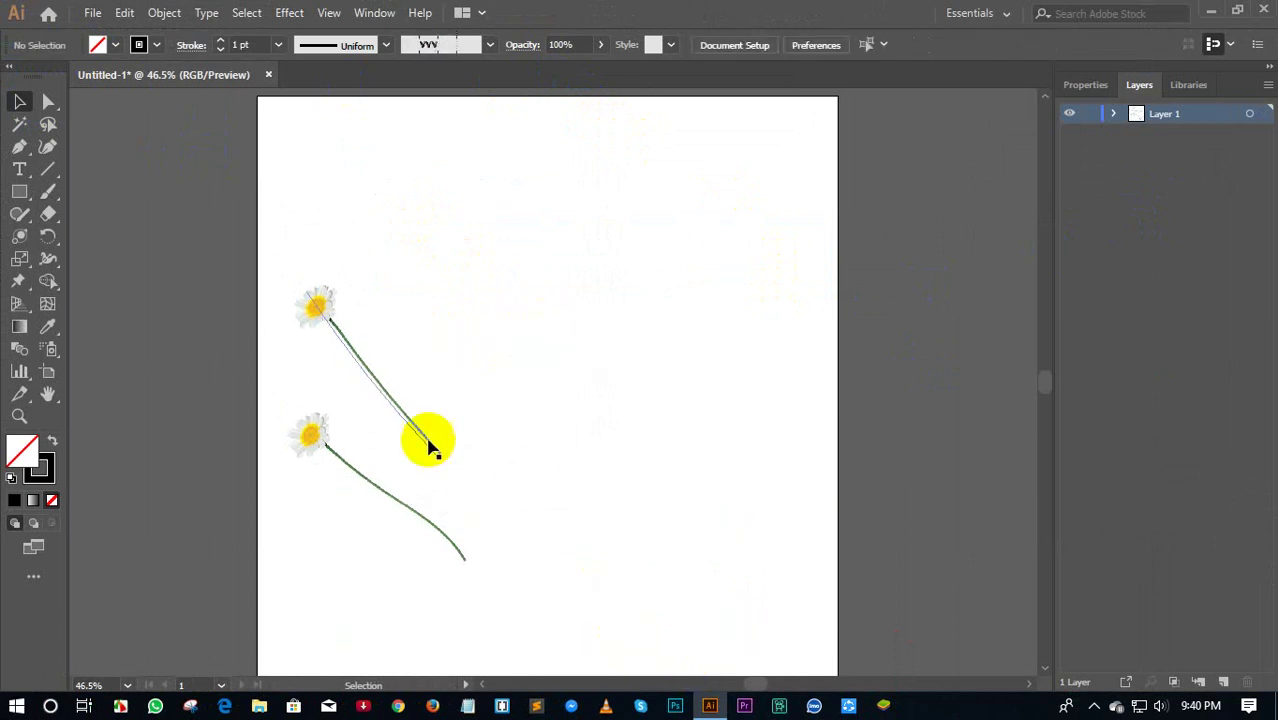
Enlarge the upper daisy so its flower sits higher, then select both daisies and browse the brush tool choices
click(398, 413)
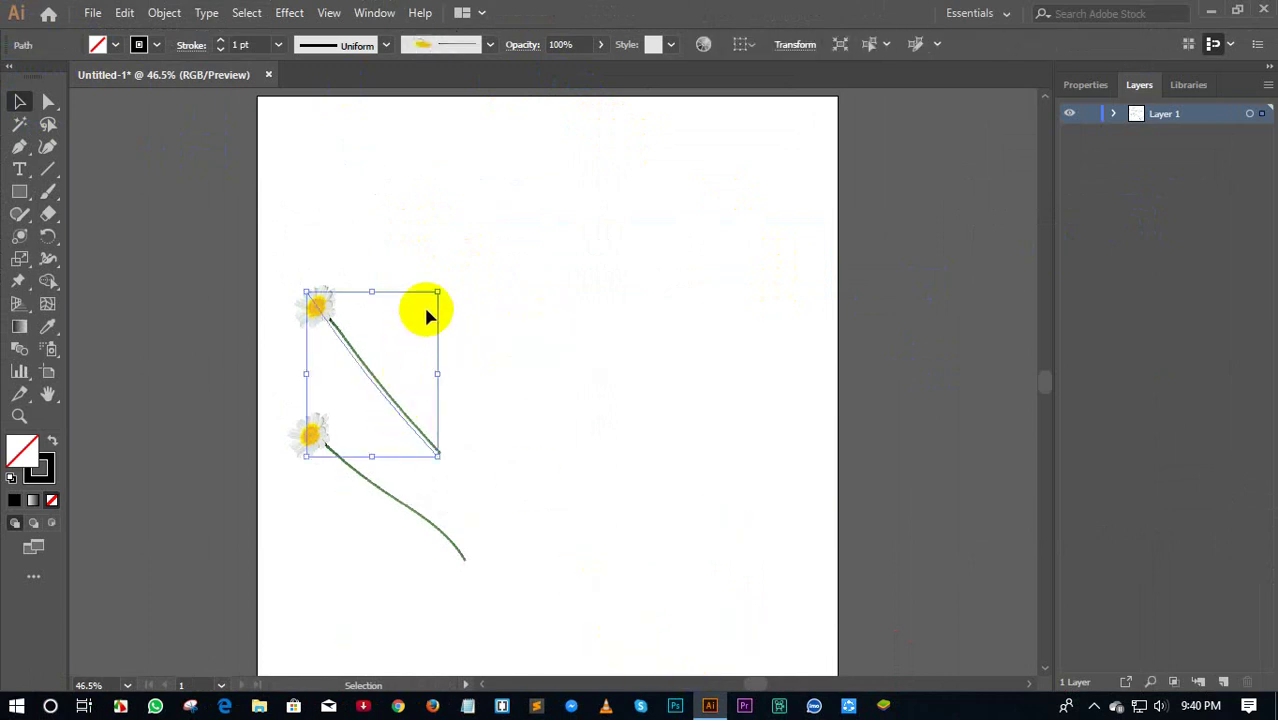
drag(434, 285, 579, 225)
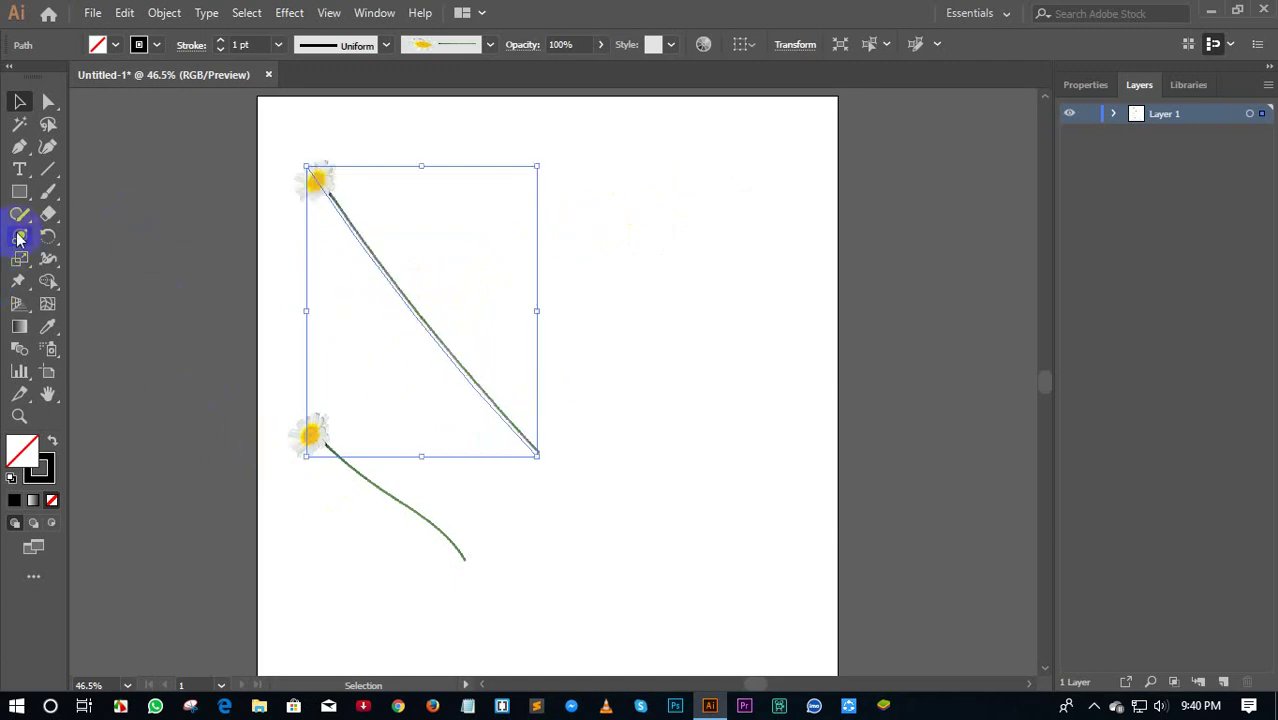
click(45, 193)
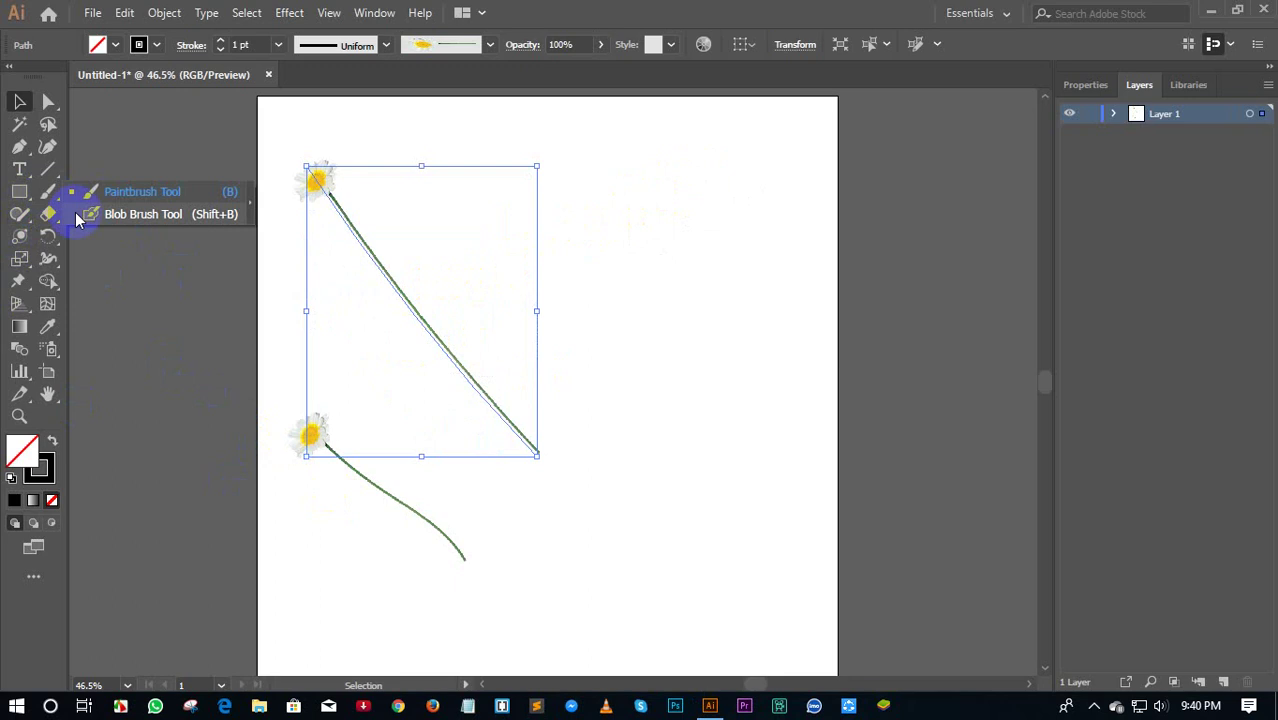
key(ctrl+a)
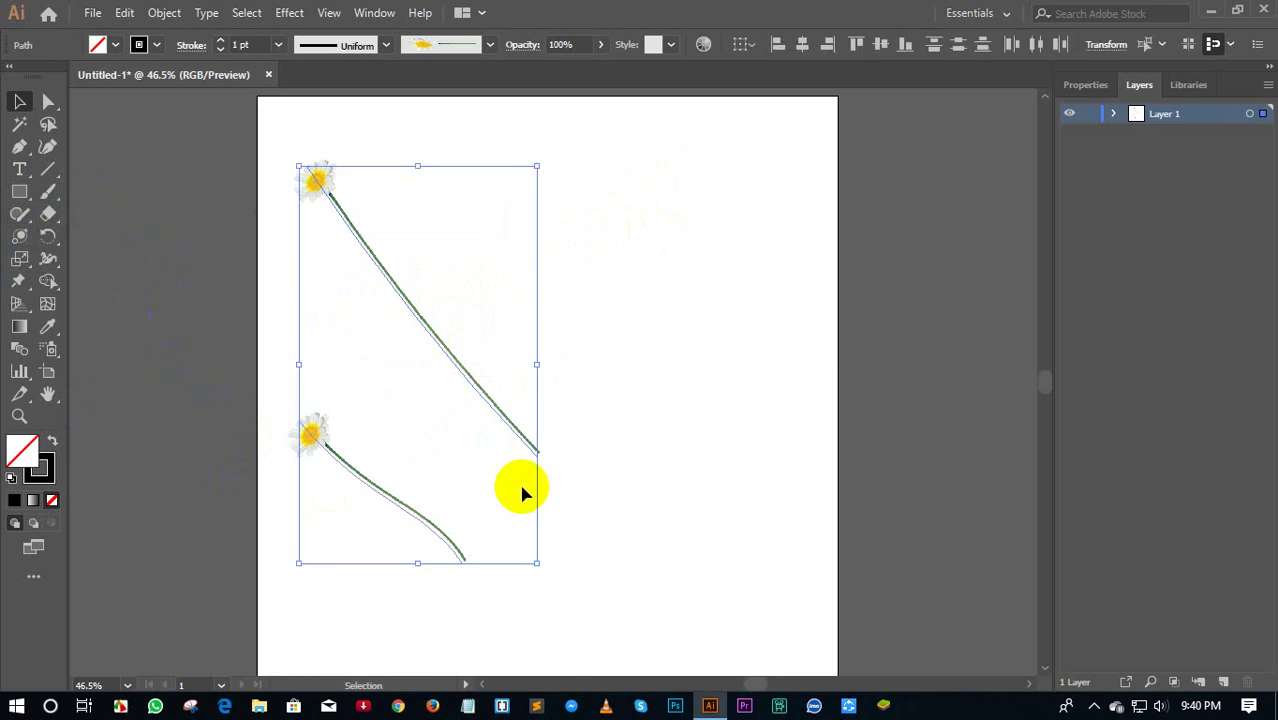
click(50, 198)
drag(50, 198, 101, 220)
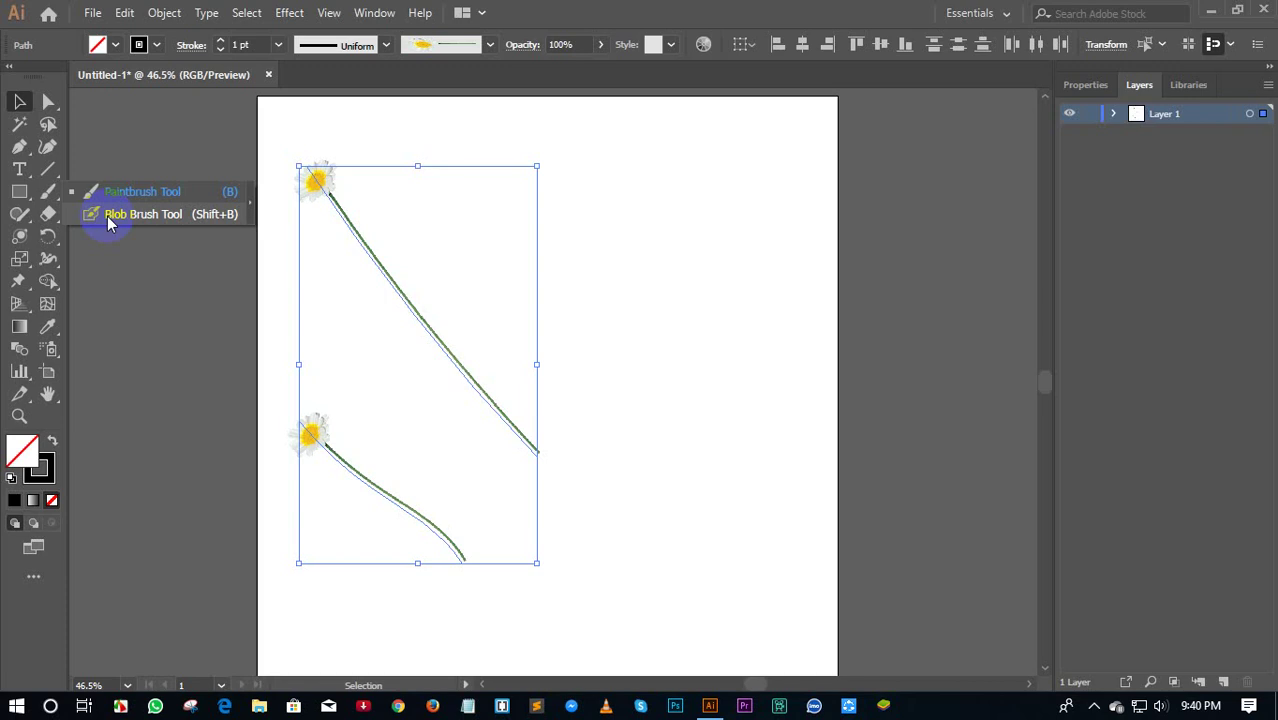
Close the brush tool flyout and deselect both daisy strokes via the empty pasteboard
click(128, 236)
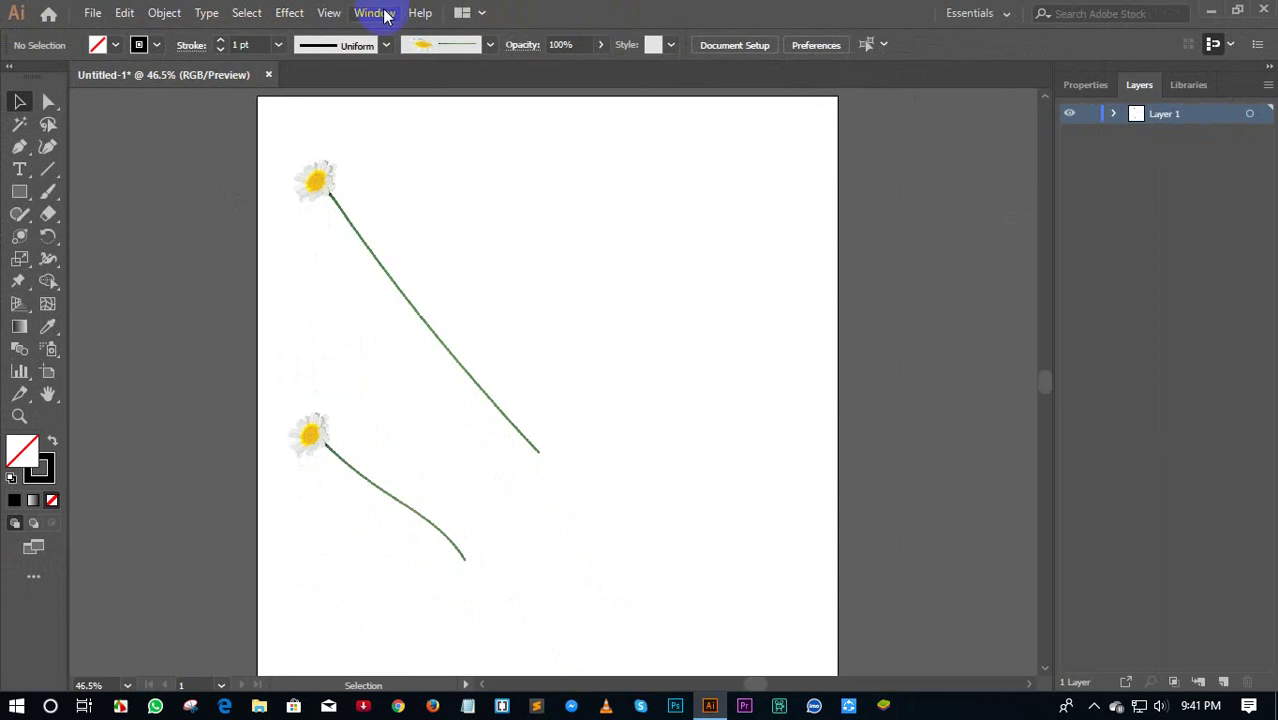
Show the Color panel from the Window menu's panel list
click(382, 10)
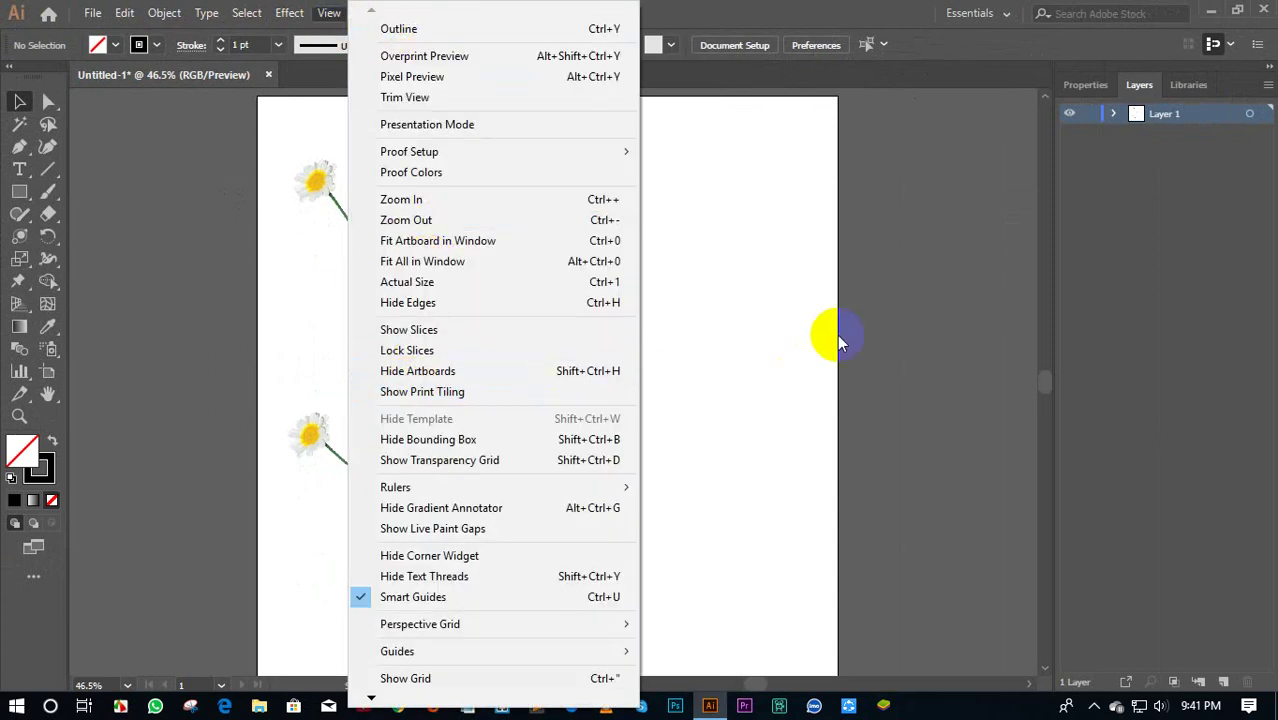
click(828, 333)
click(377, 14)
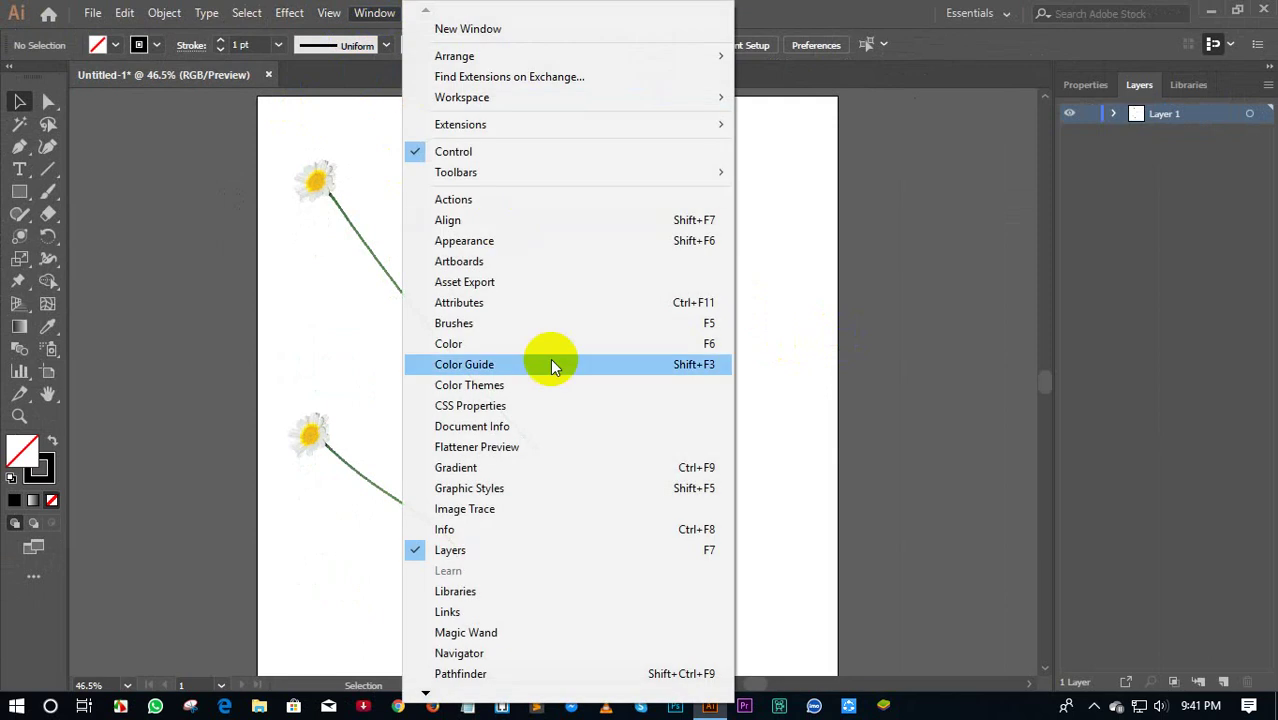
click(978, 253)
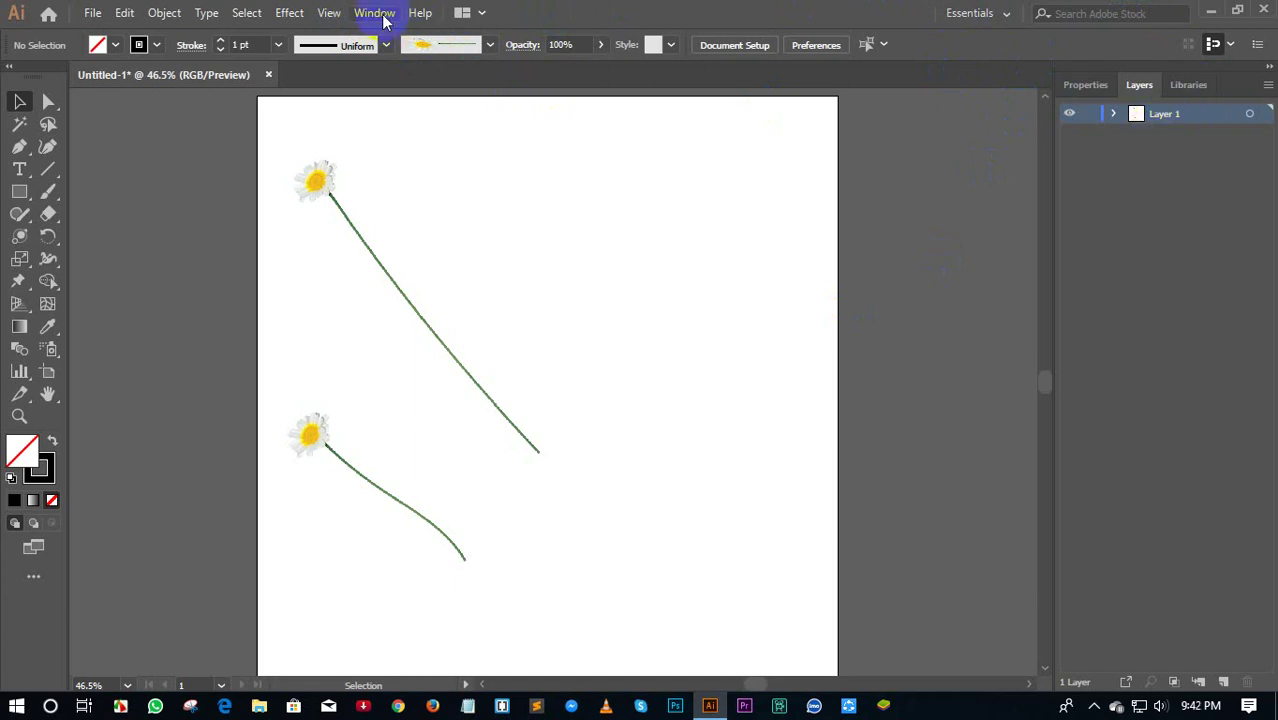
click(374, 12)
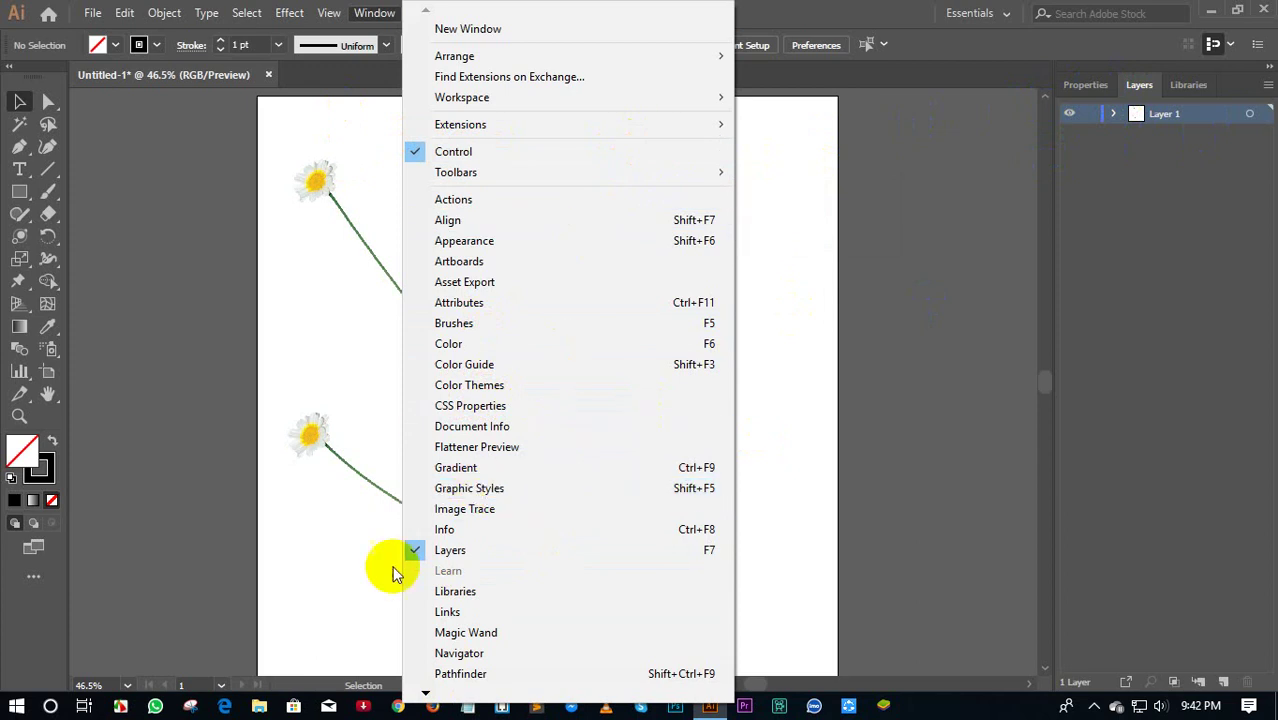
click(447, 346)
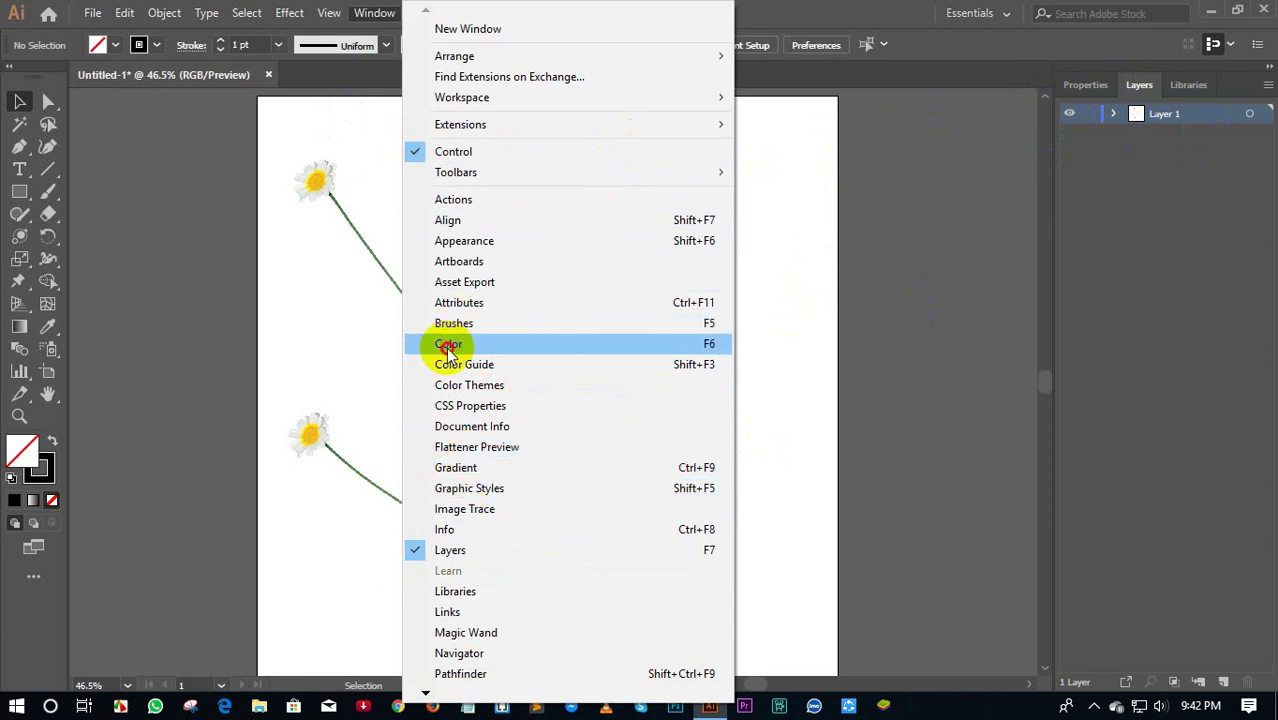
Reposition the Color panel beside the Layers panel, then close it
drag(1008, 108, 1170, 185)
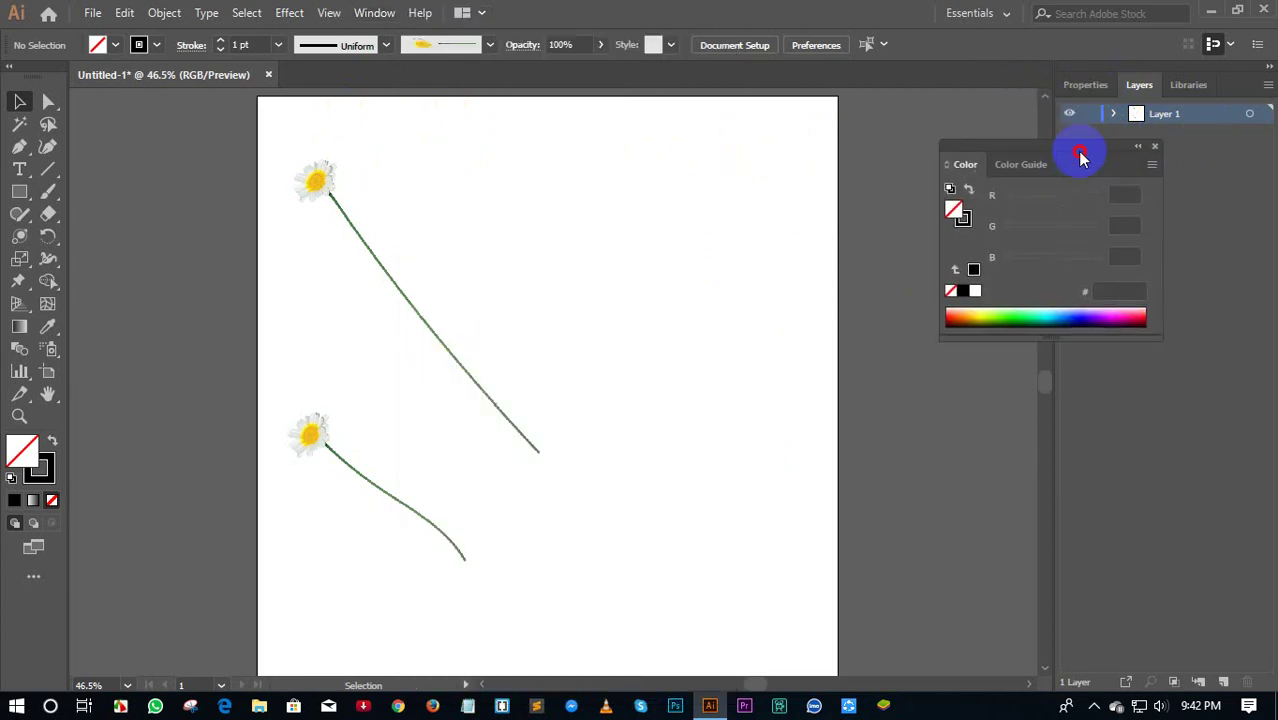
click(372, 13)
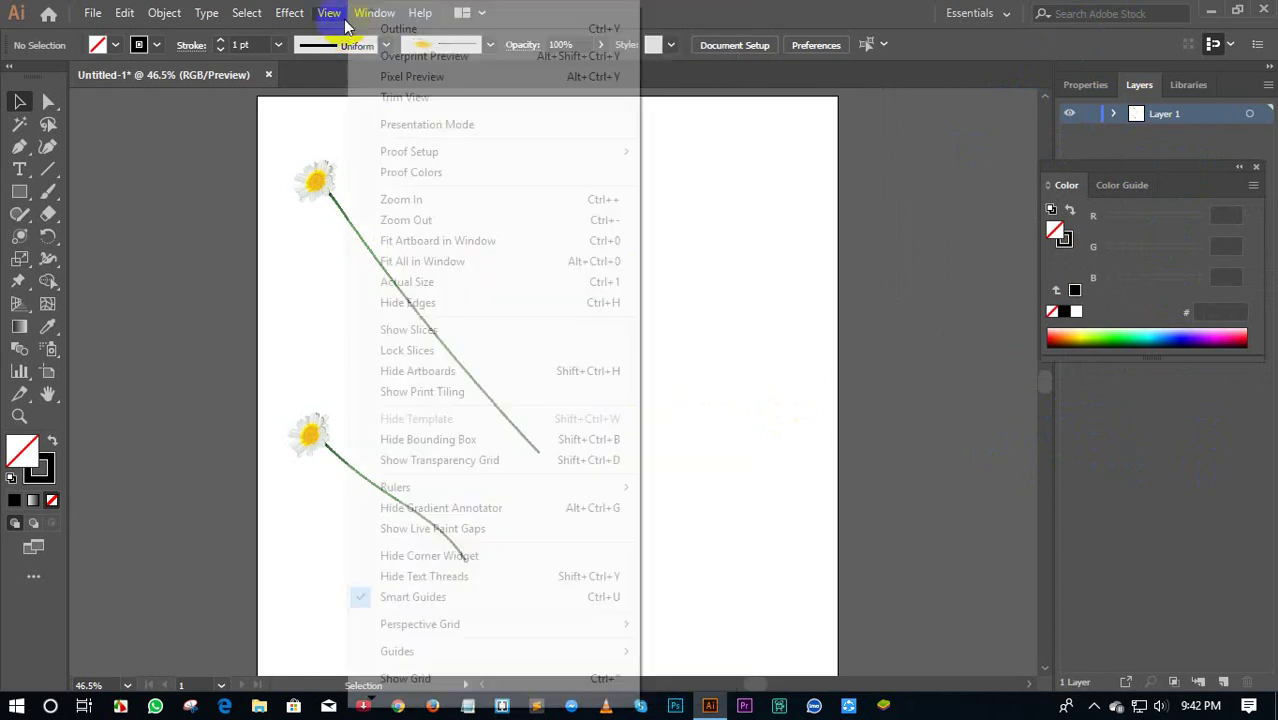
click(442, 50)
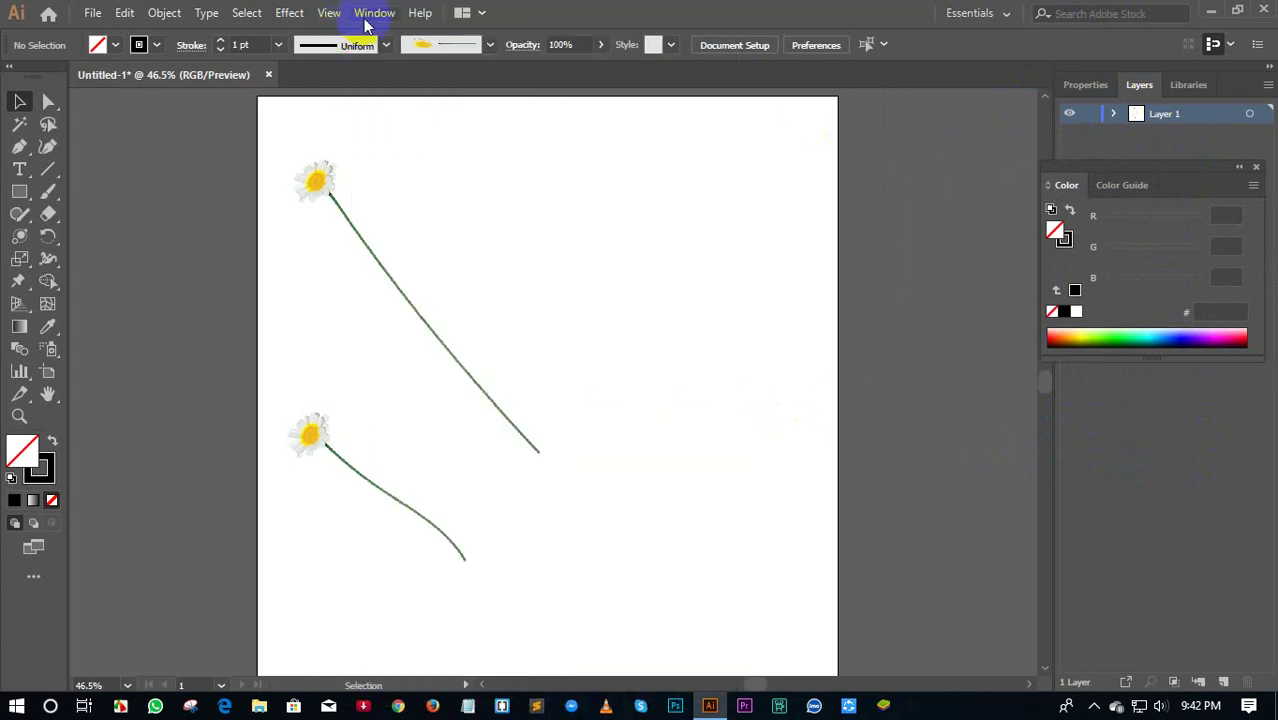
click(374, 14)
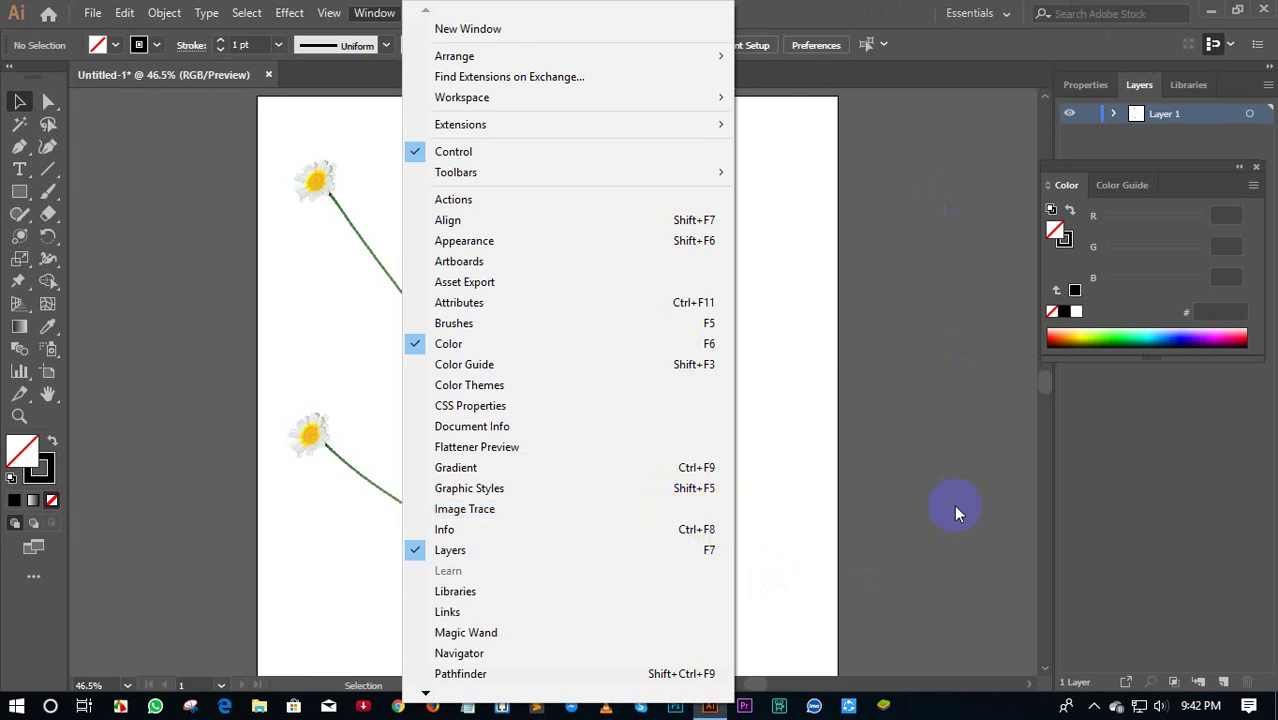
click(1170, 400)
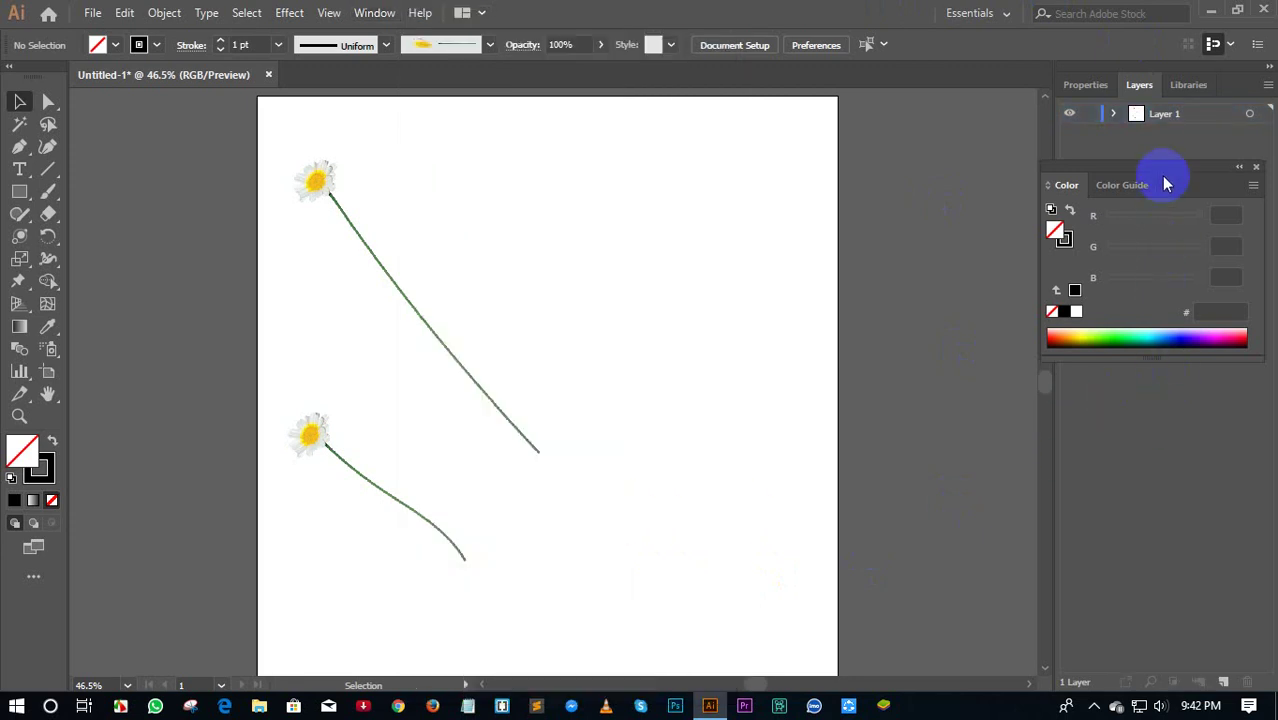
drag(1166, 168, 1119, 183)
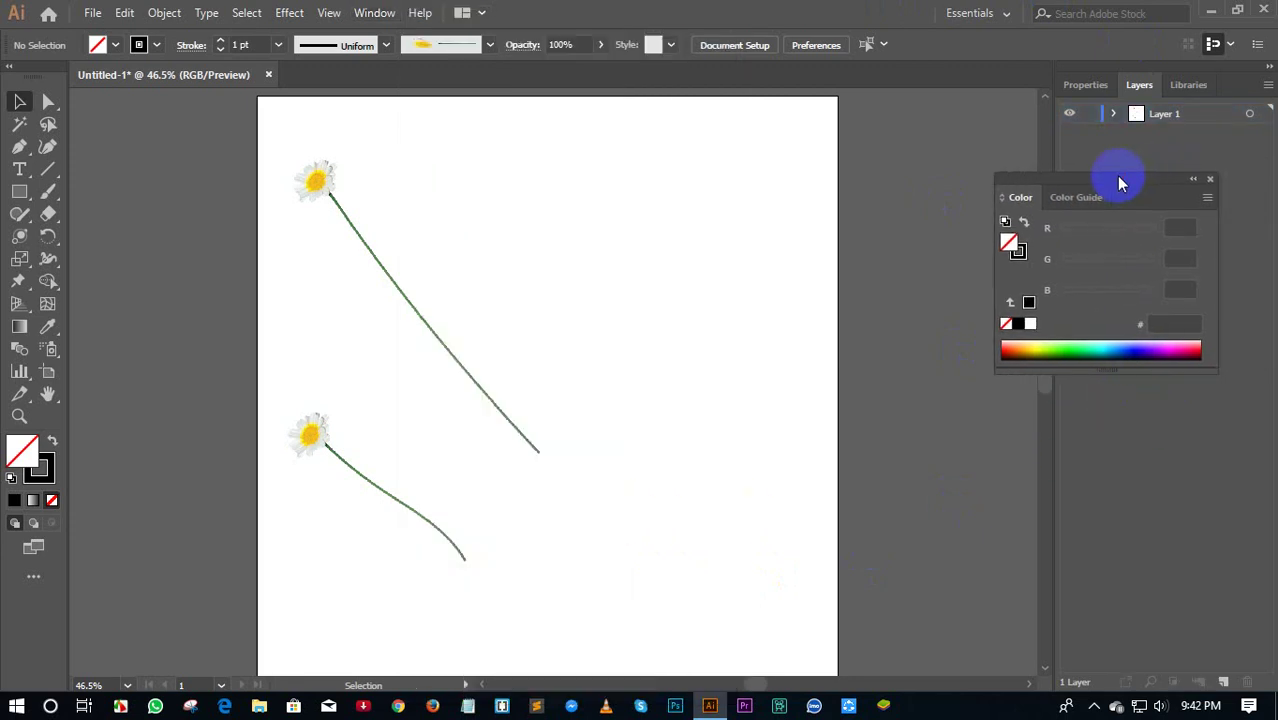
click(1209, 183)
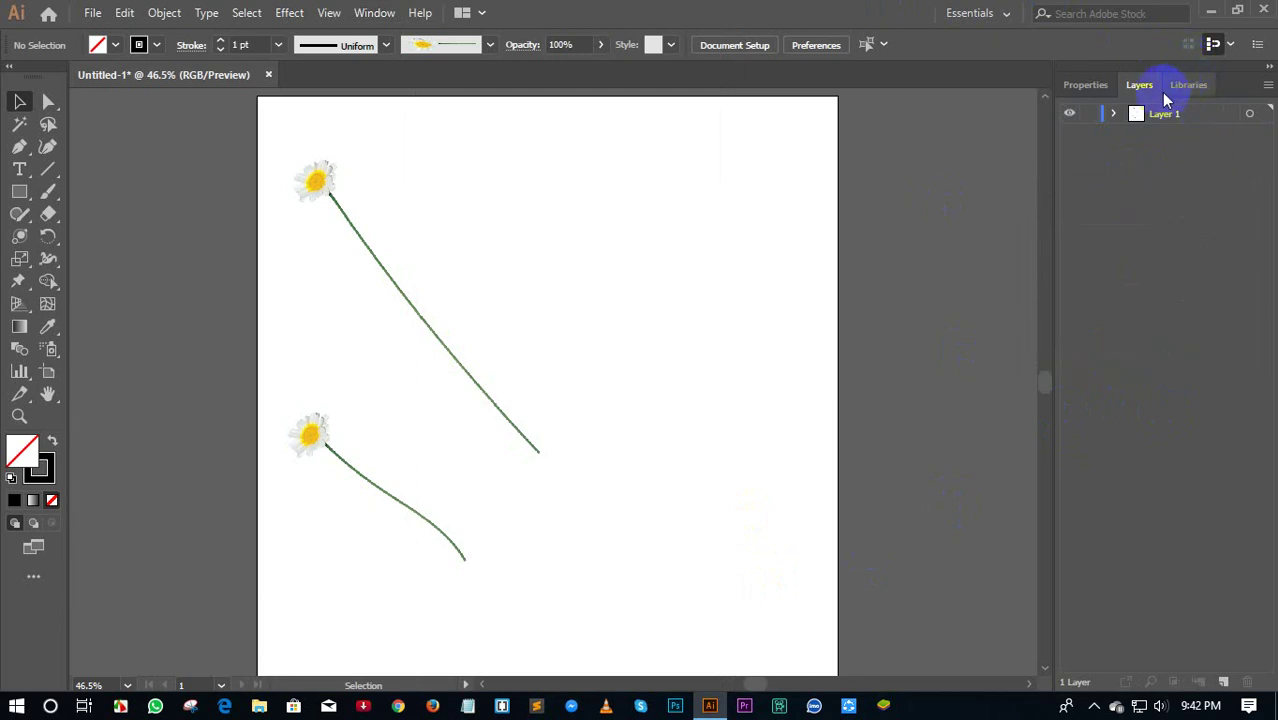
click(1100, 116)
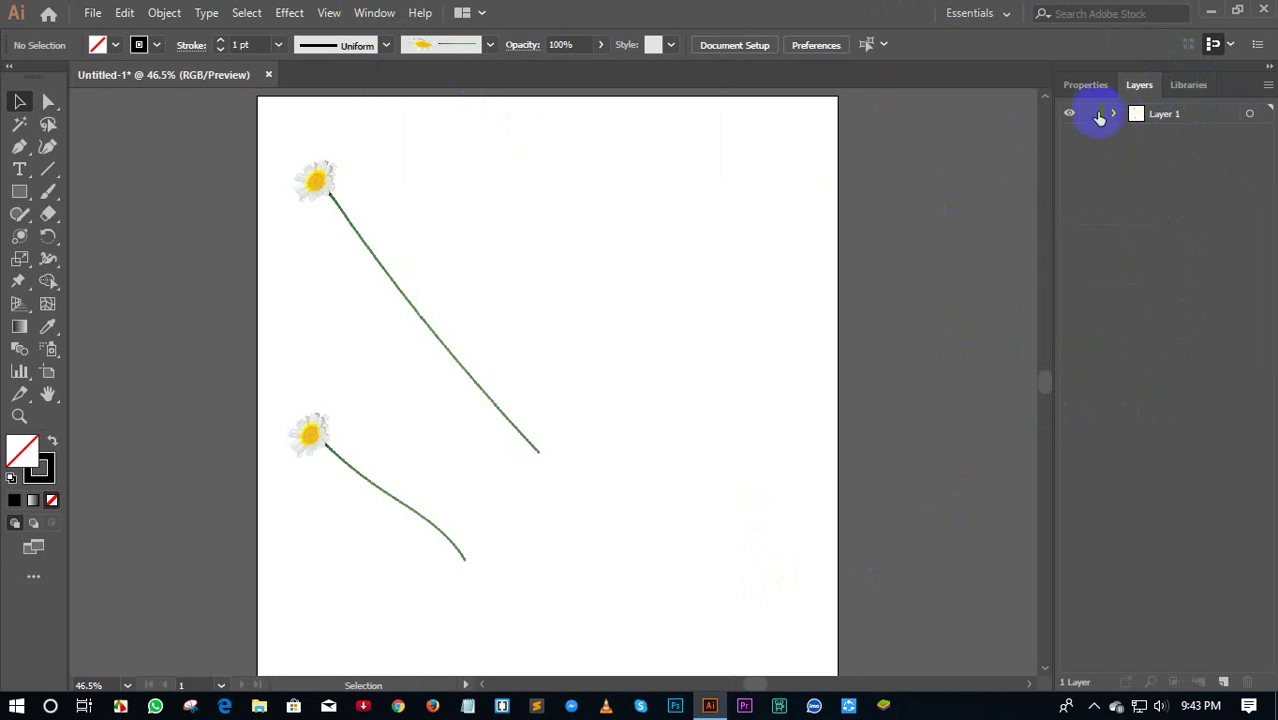